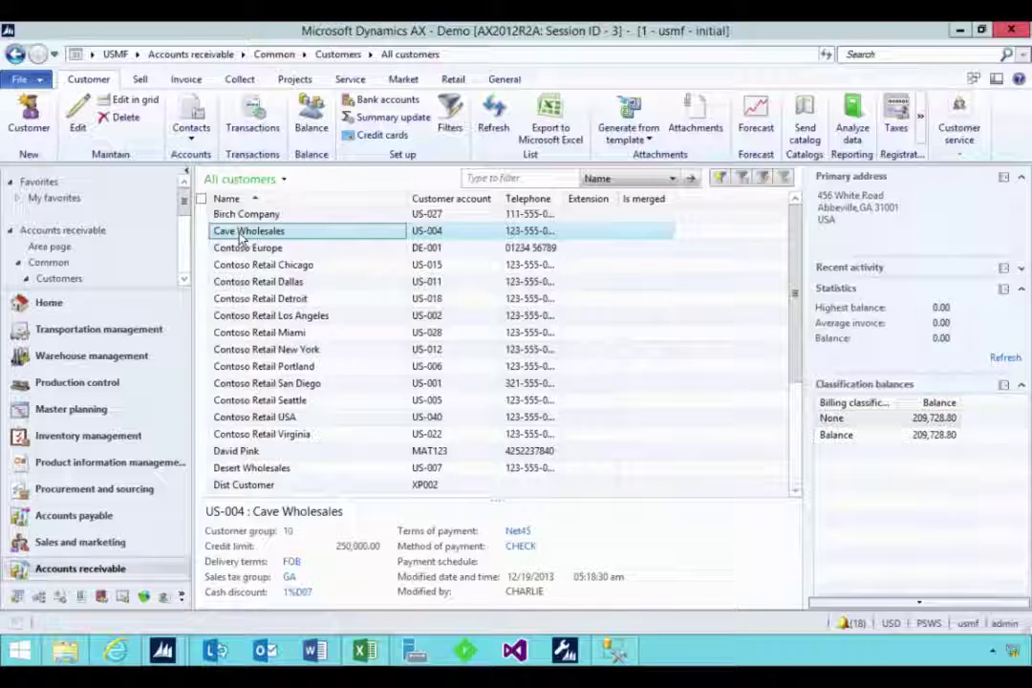
Step: Browse the Contoso Europe and Cave Wholesales customer records, then switch to SSMS showing the USERINFO query
click(244, 247)
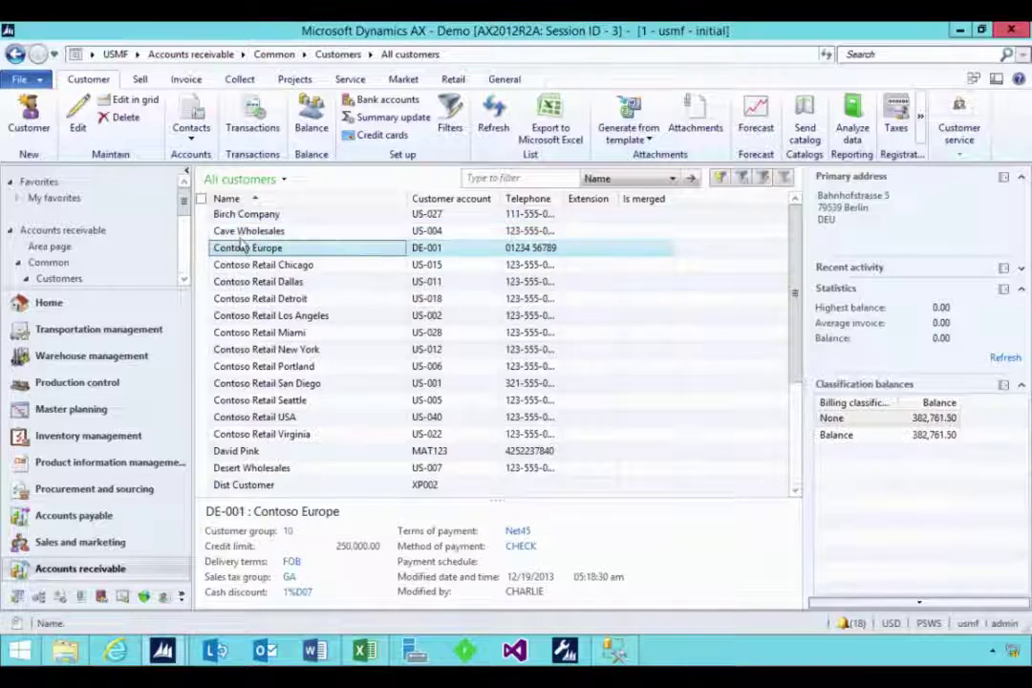
click(241, 232)
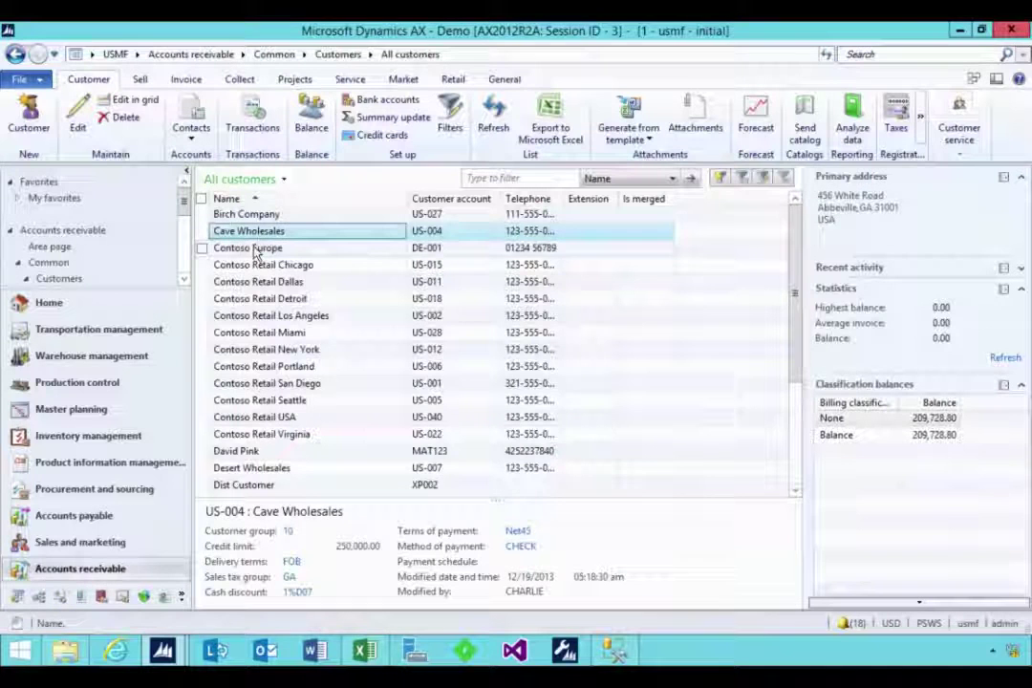
click(255, 248)
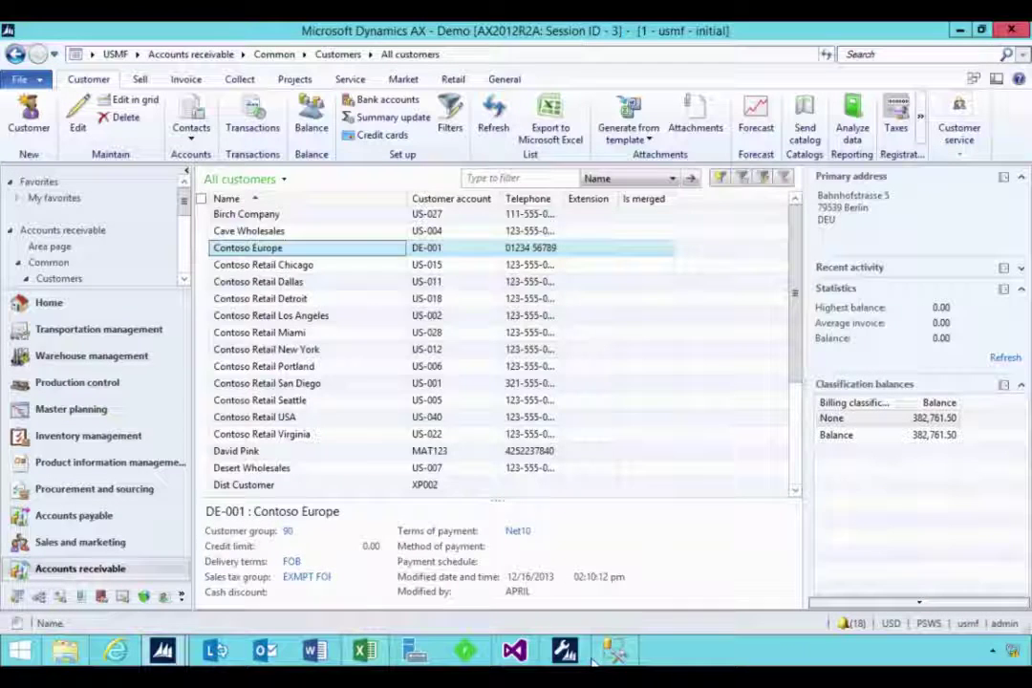
click(516, 549)
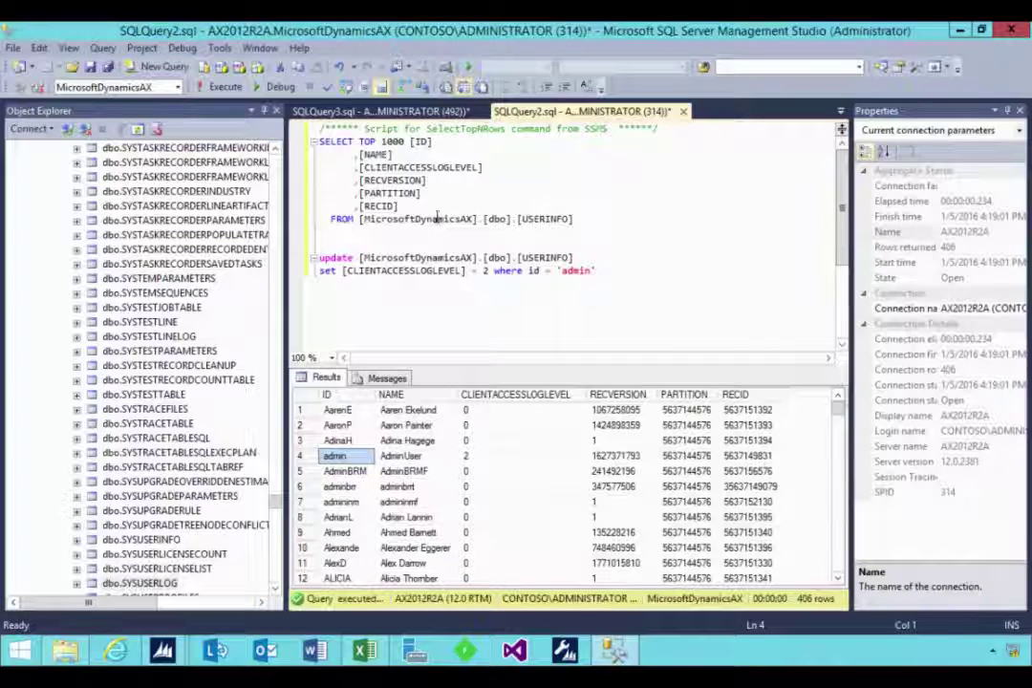
Step: Rerun the SELECT TOP 1000 query on USERINFO and confirm admin's CLIENTACCESSLOGLEVEL is 2
click(412, 182)
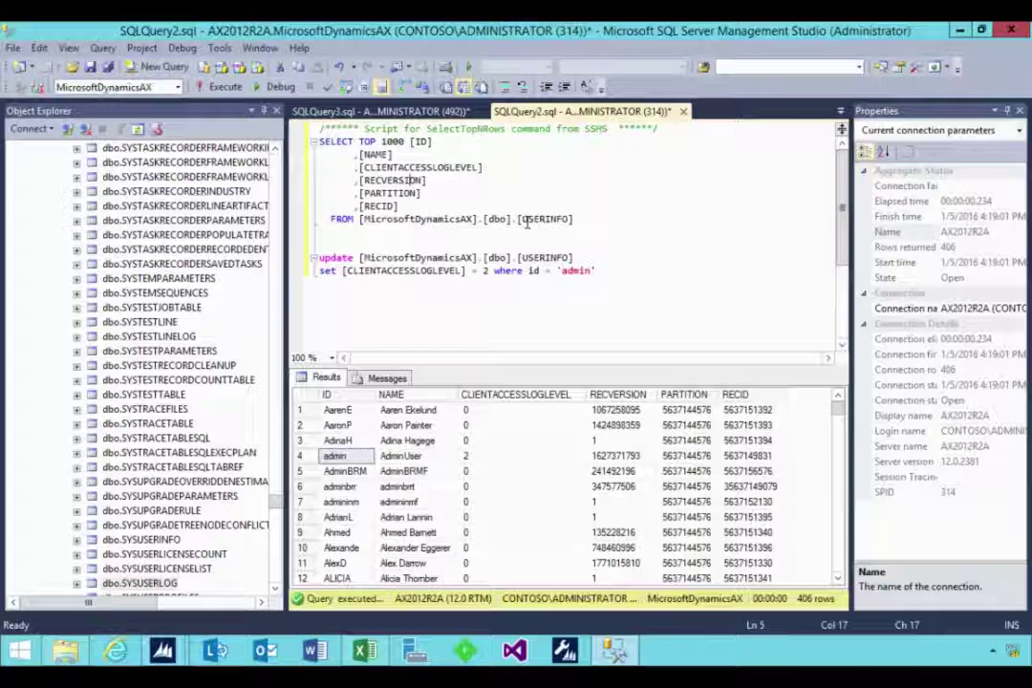
drag(522, 220, 298, 141)
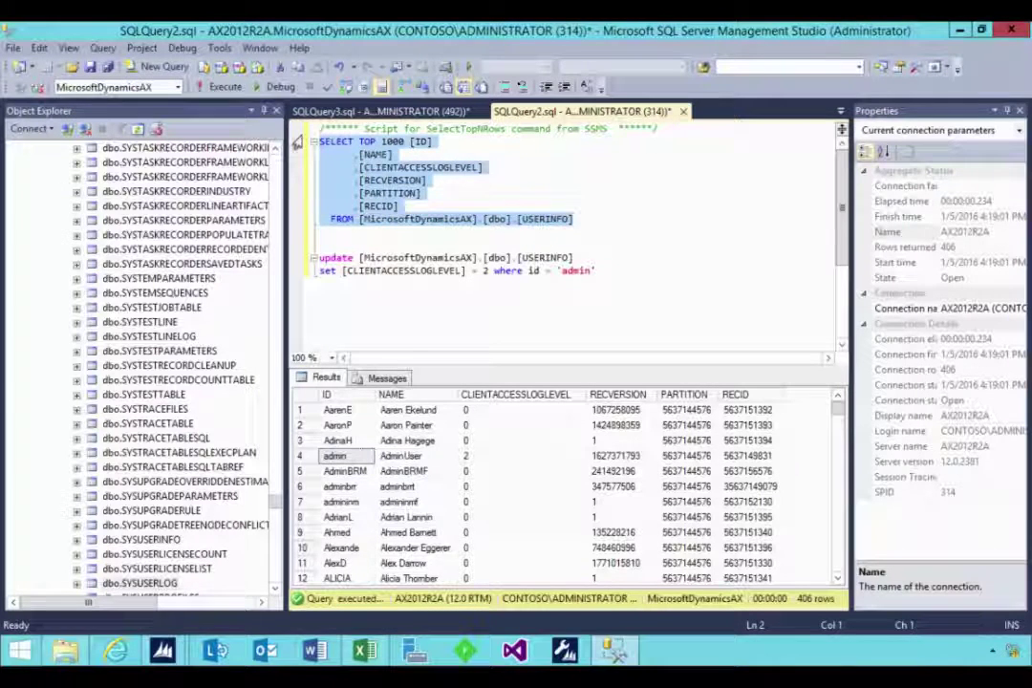
click(202, 86)
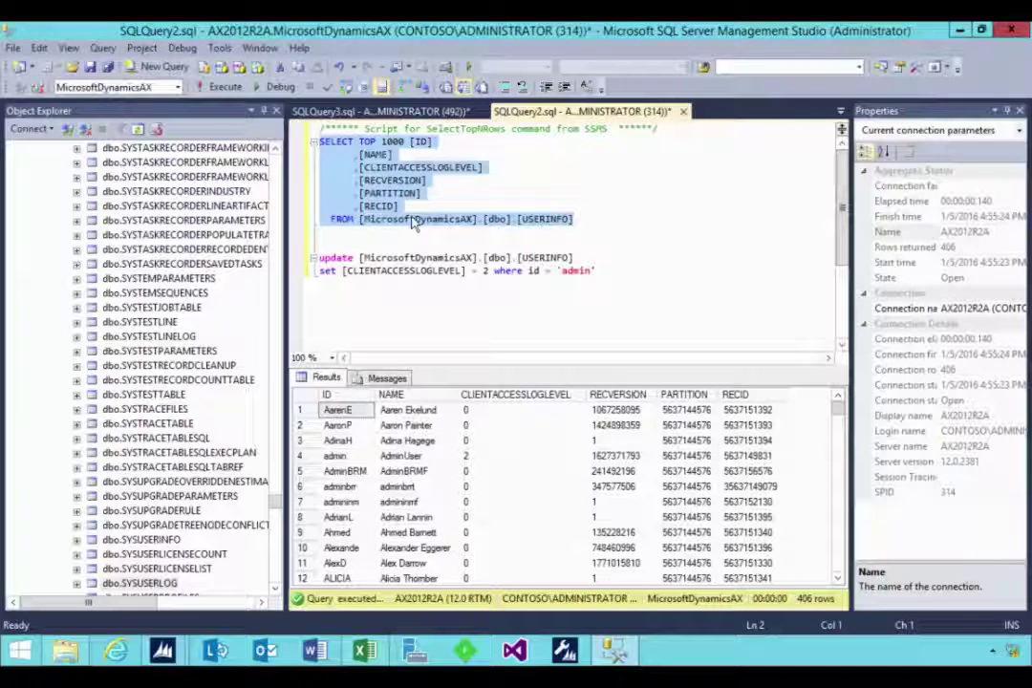
double_click(372, 169)
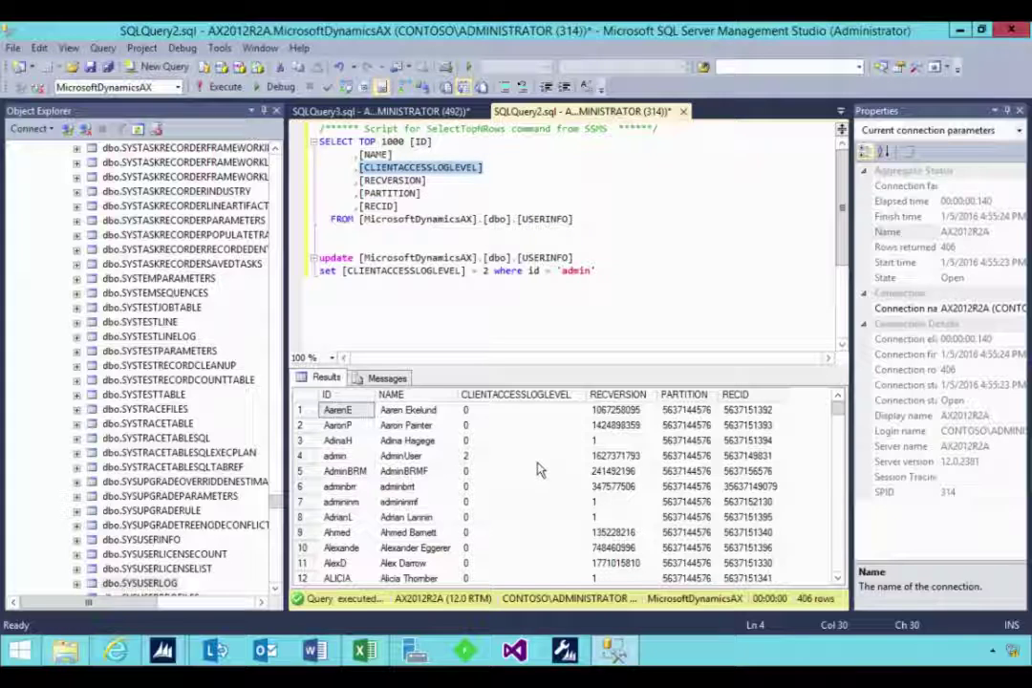
click(472, 456)
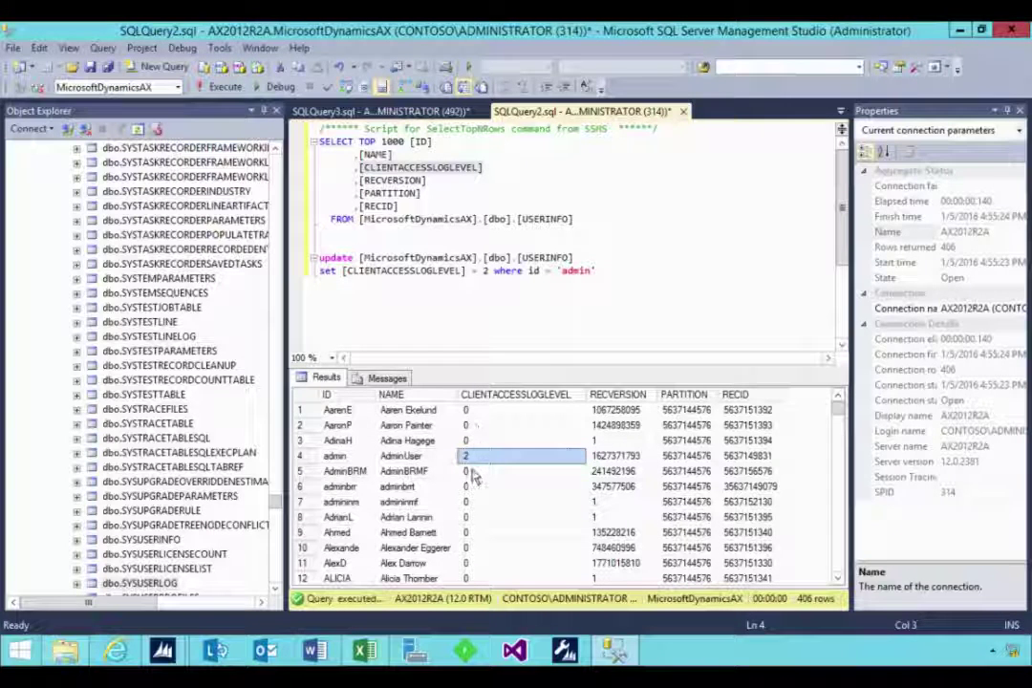
click(435, 274)
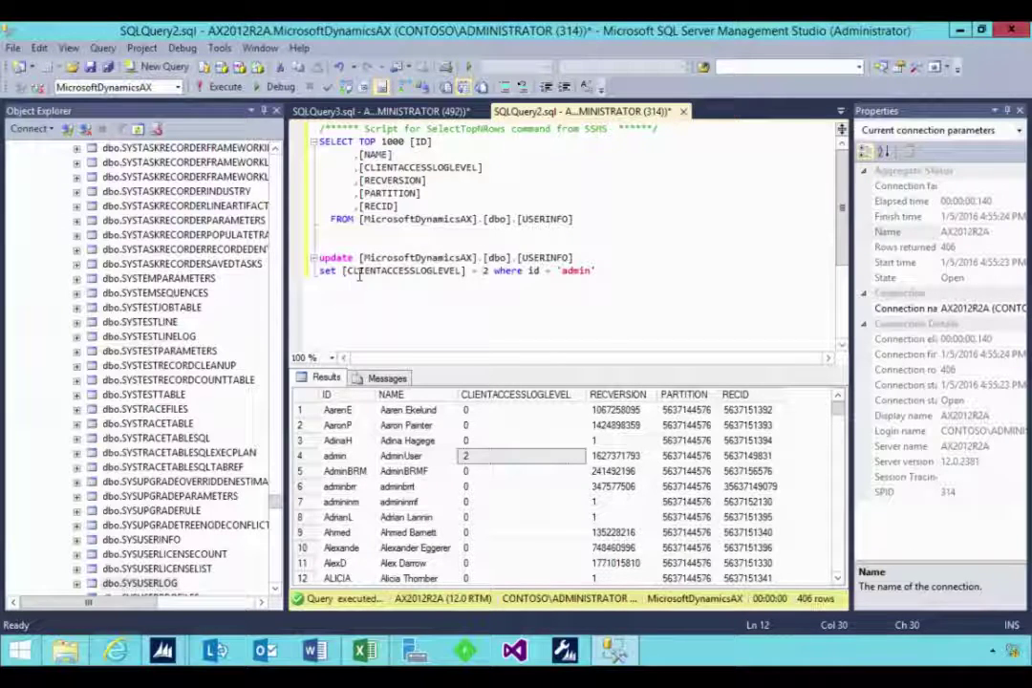
double_click(573, 272)
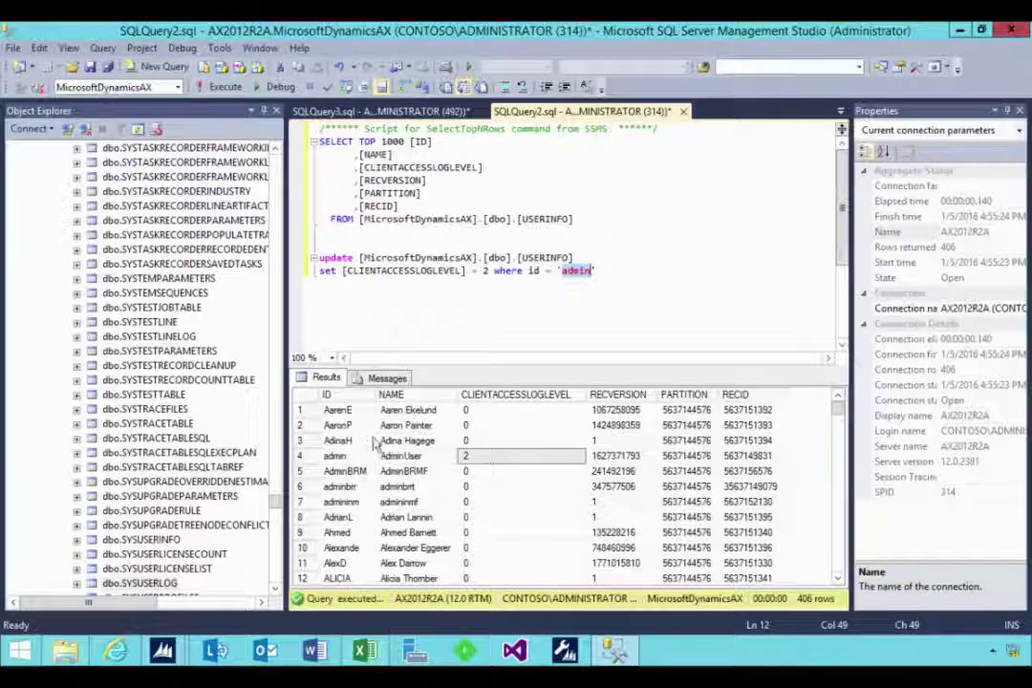
click(346, 459)
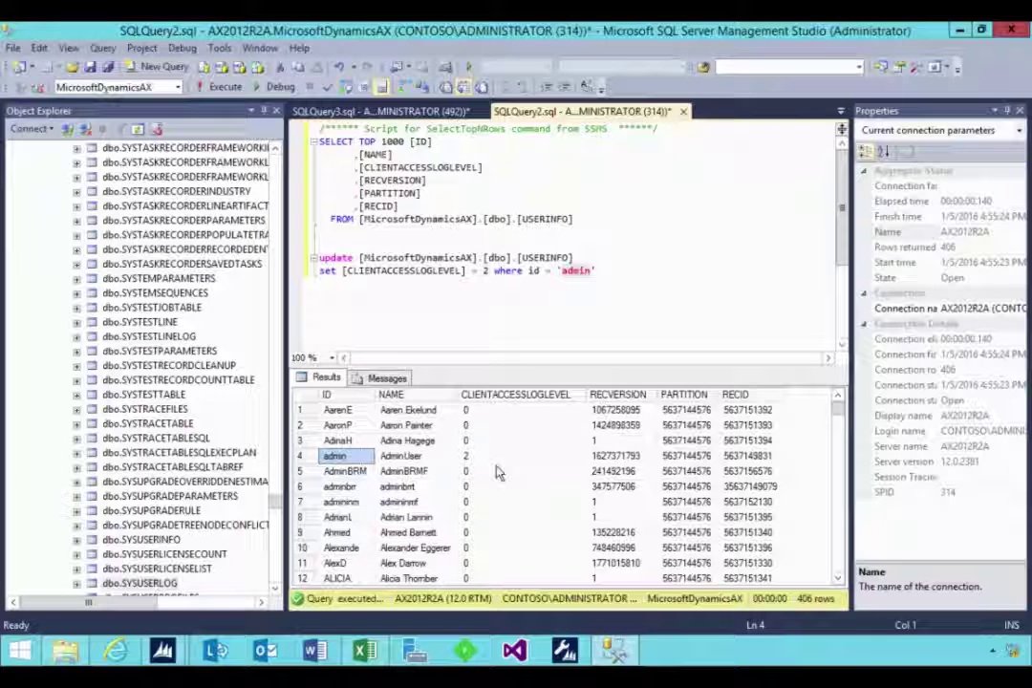
click(687, 441)
click(690, 455)
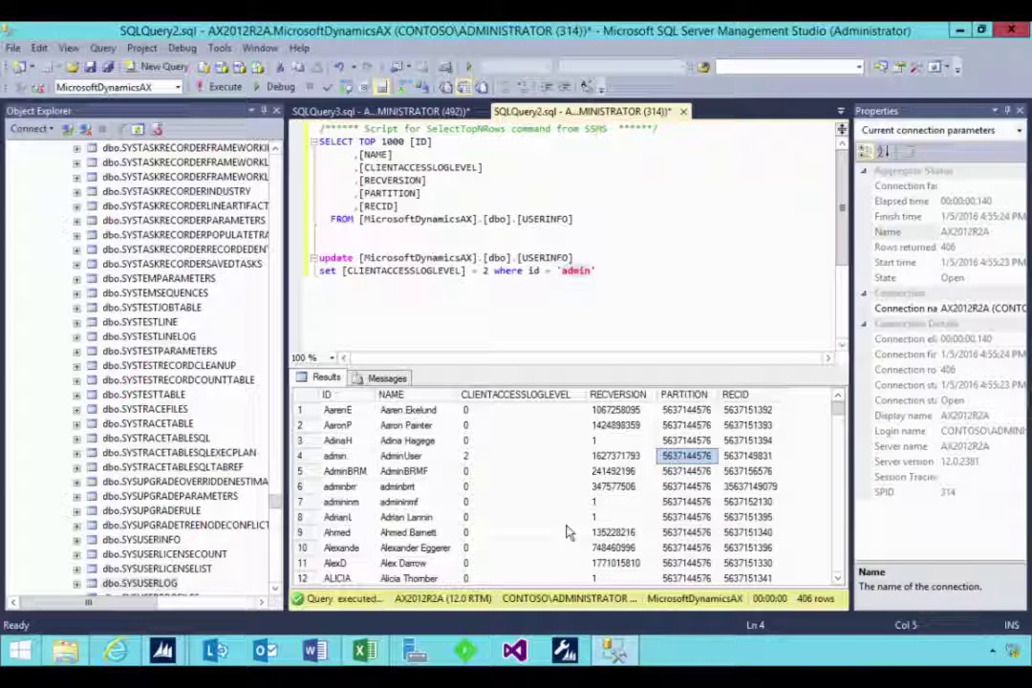
click(568, 271)
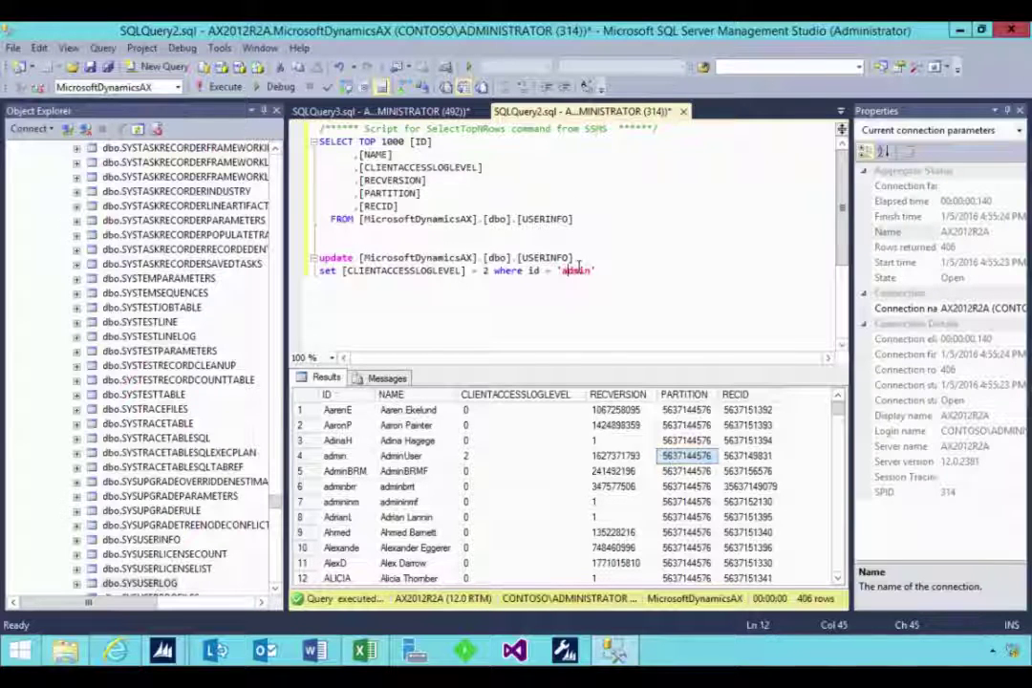
click(483, 271)
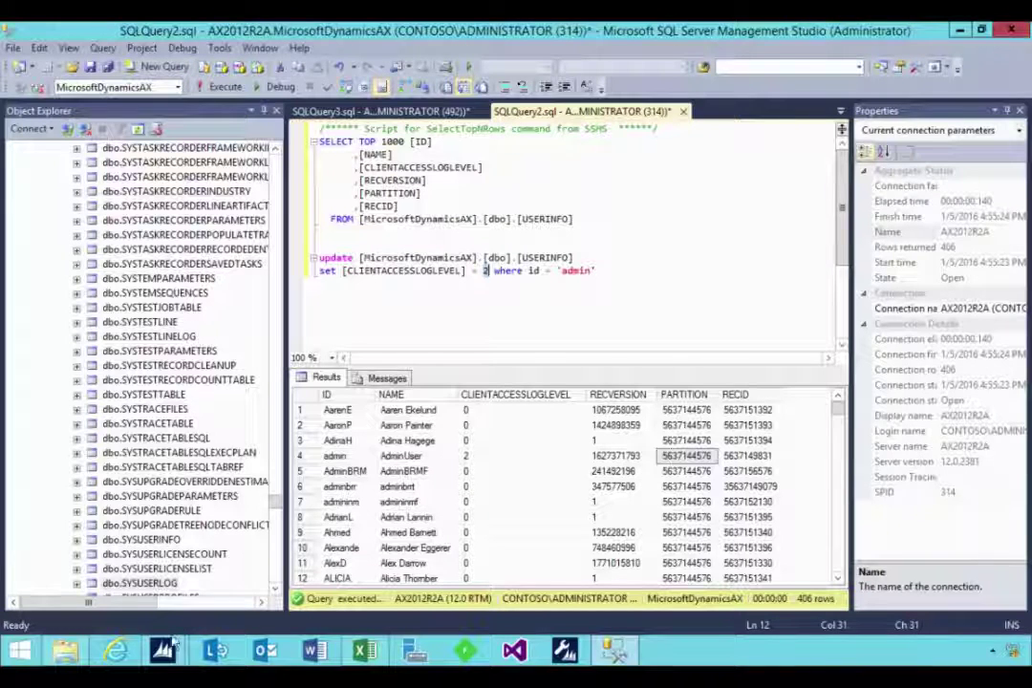
mouse_move(163, 649)
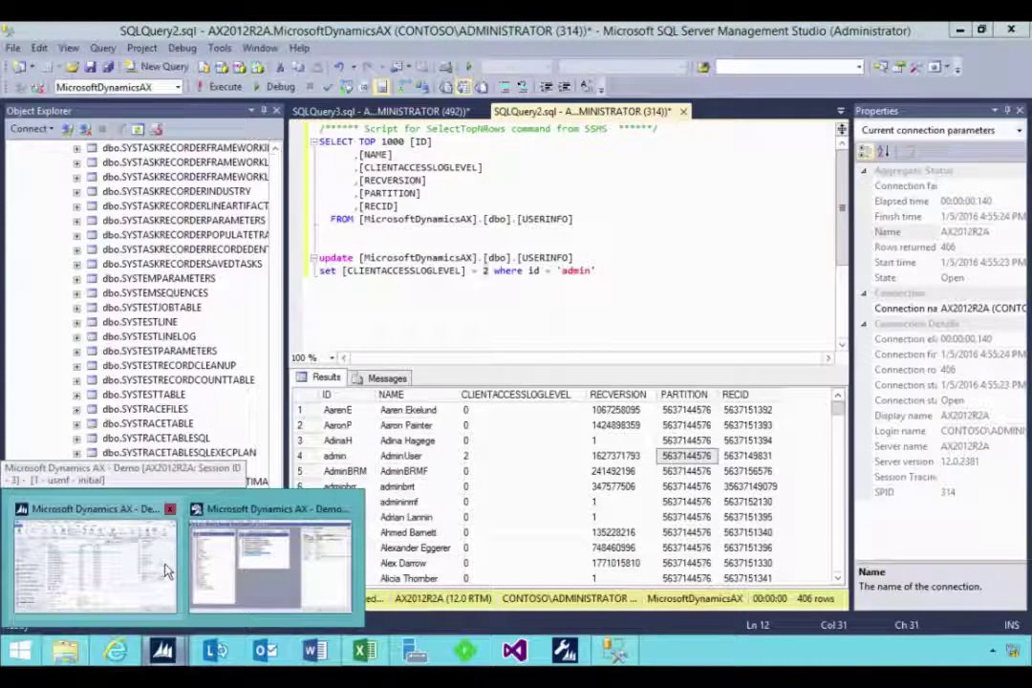
Step: Reselect Contoso Europe in All customers, open its full customer details, and close them again
click(161, 569)
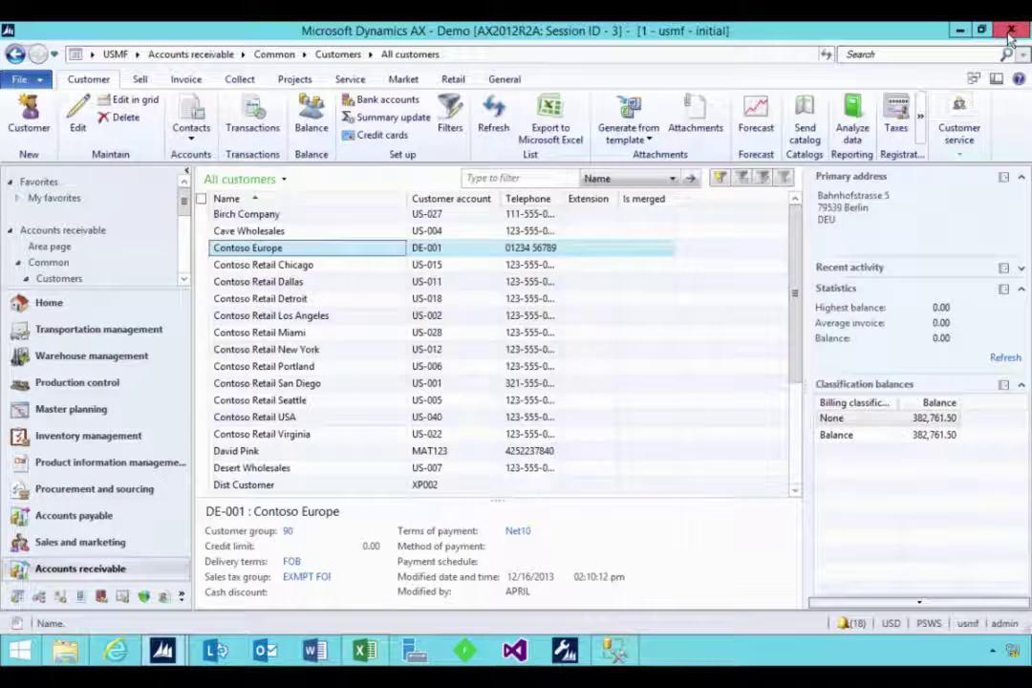
click(266, 256)
click(264, 248)
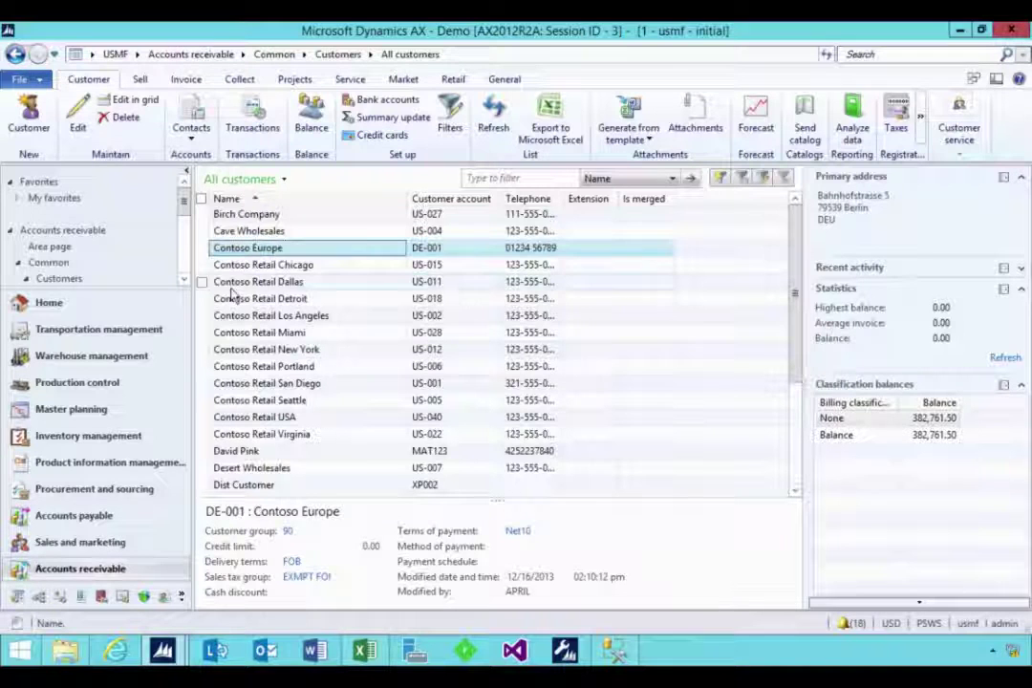
double_click(200, 247)
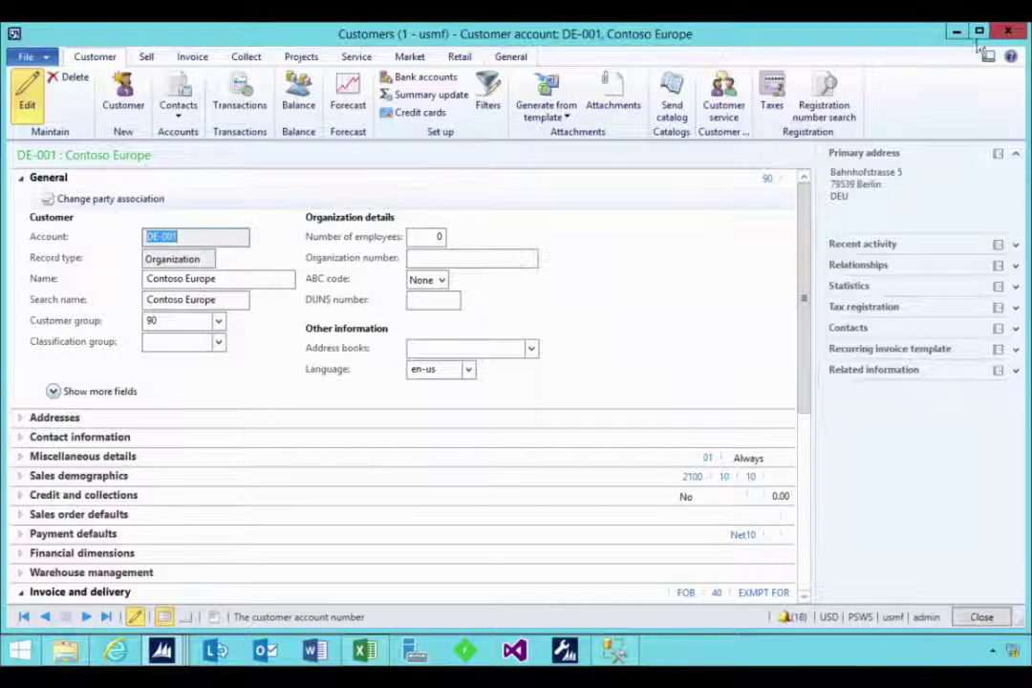
key(Escape)
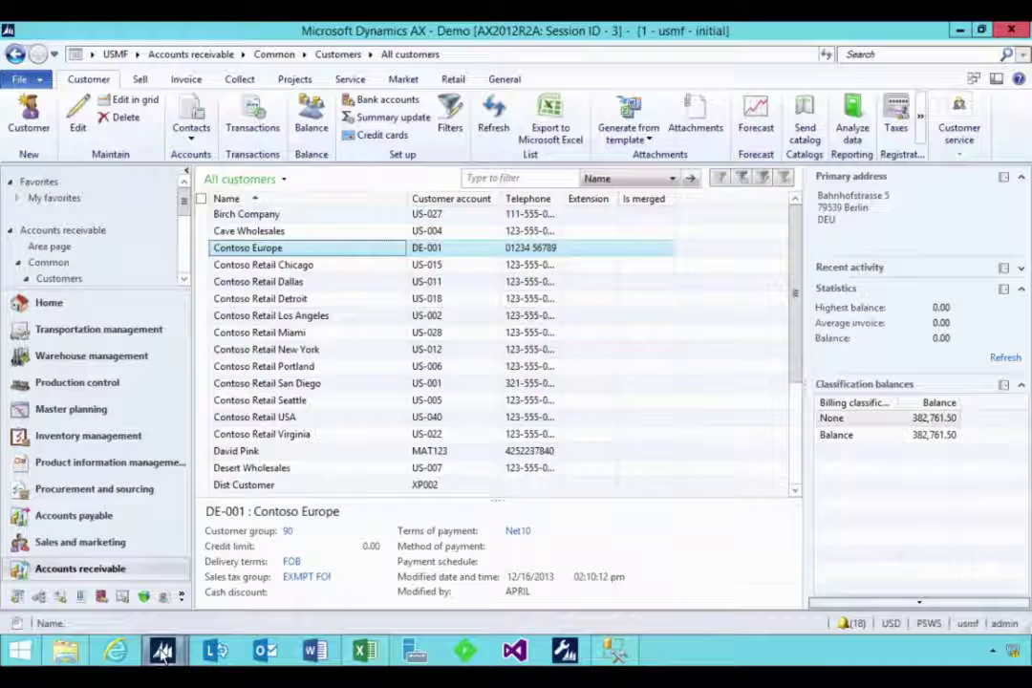
mouse_move(165, 649)
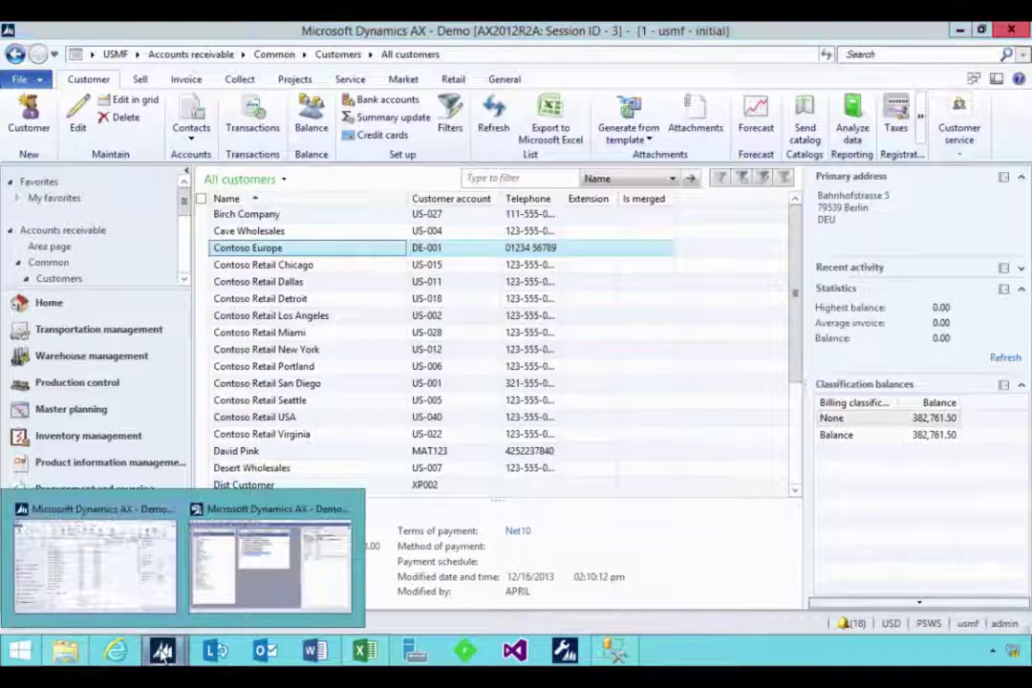
Step: Open the ClientAccessLogListPage form from ClientAccessLogProject in the development workspace
click(230, 576)
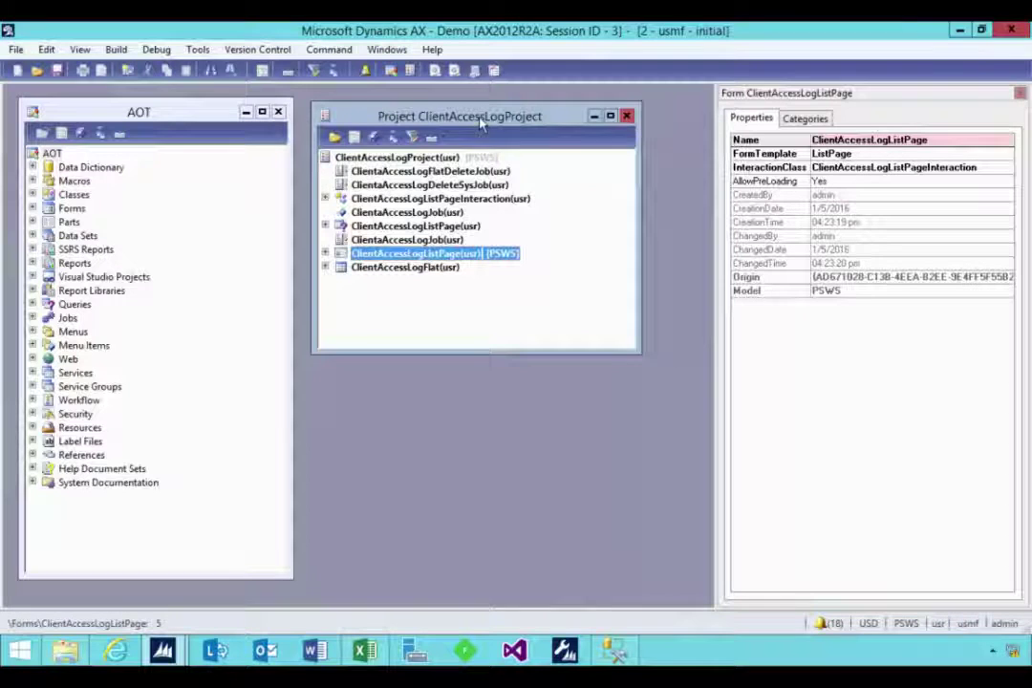
drag(478, 117, 472, 116)
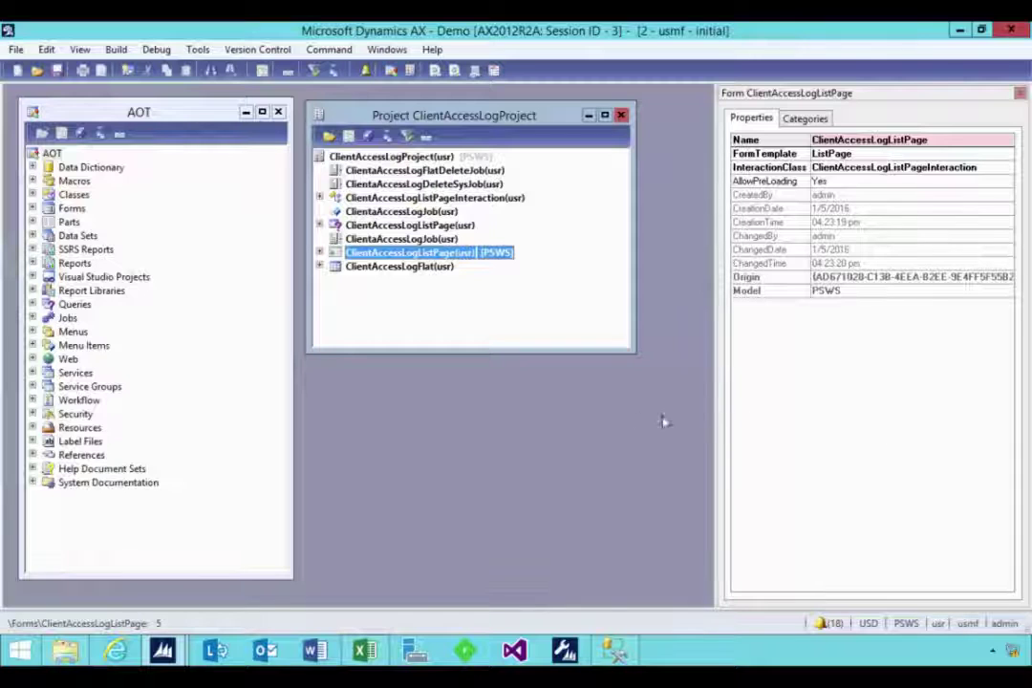
right_click(356, 256)
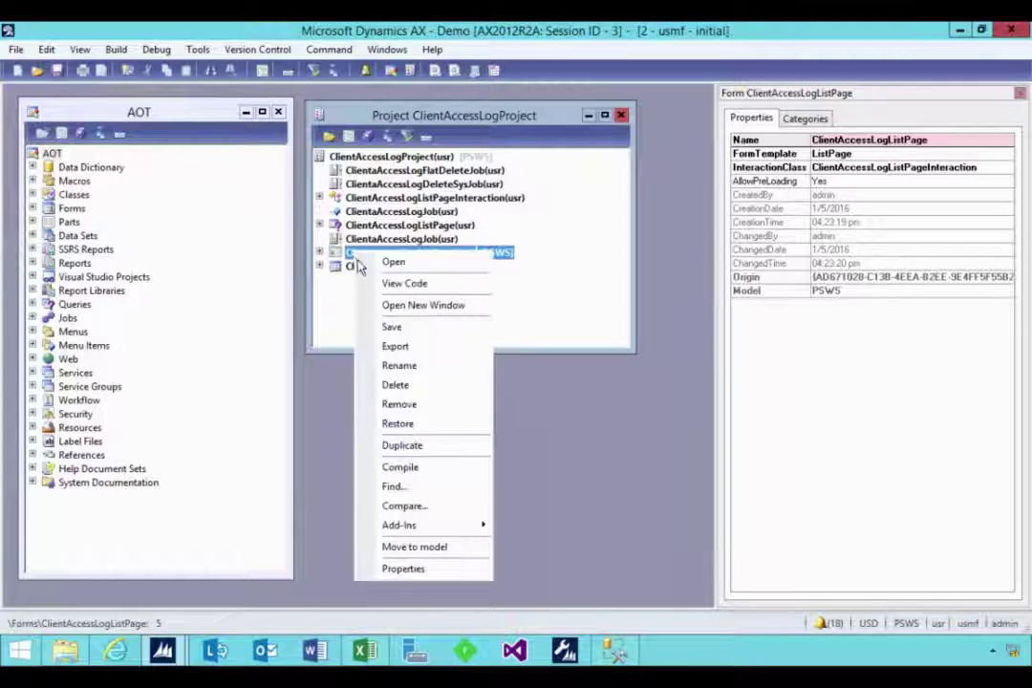
click(348, 259)
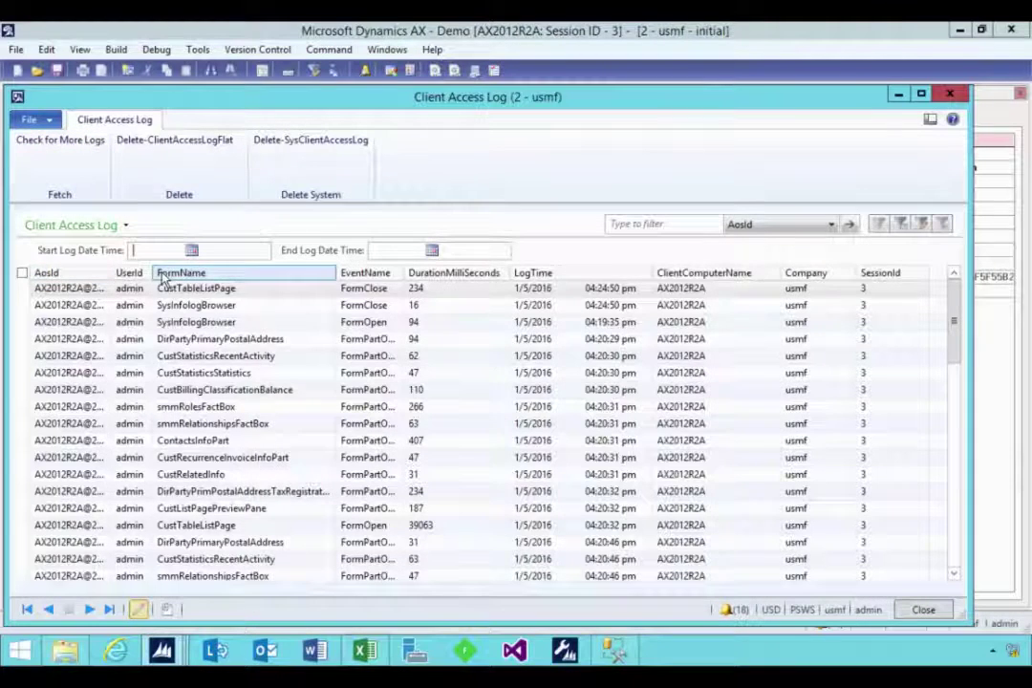
Step: Review the 13 SYSCLIENTACCESSLOG rows in SSMS, then return to the AX development workspace
click(614, 650)
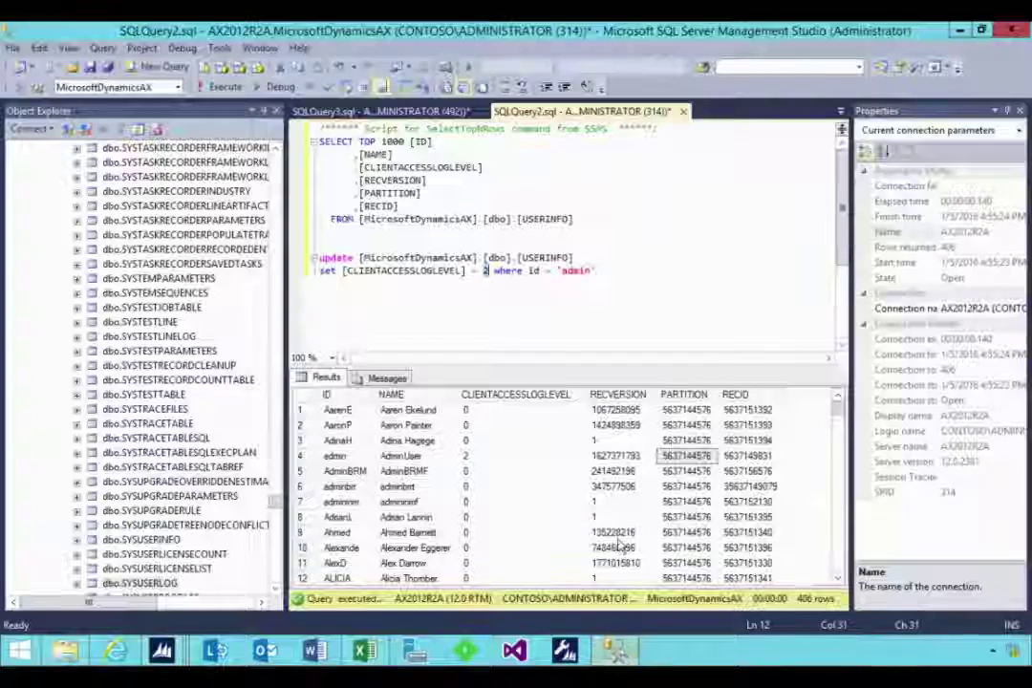
click(382, 111)
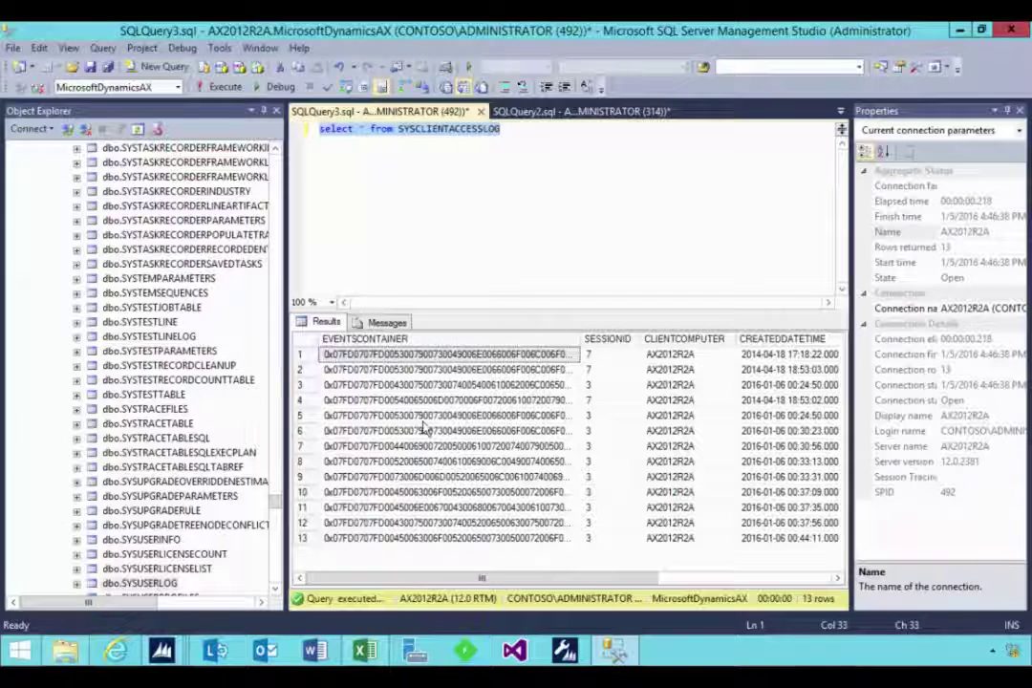
drag(472, 579, 416, 578)
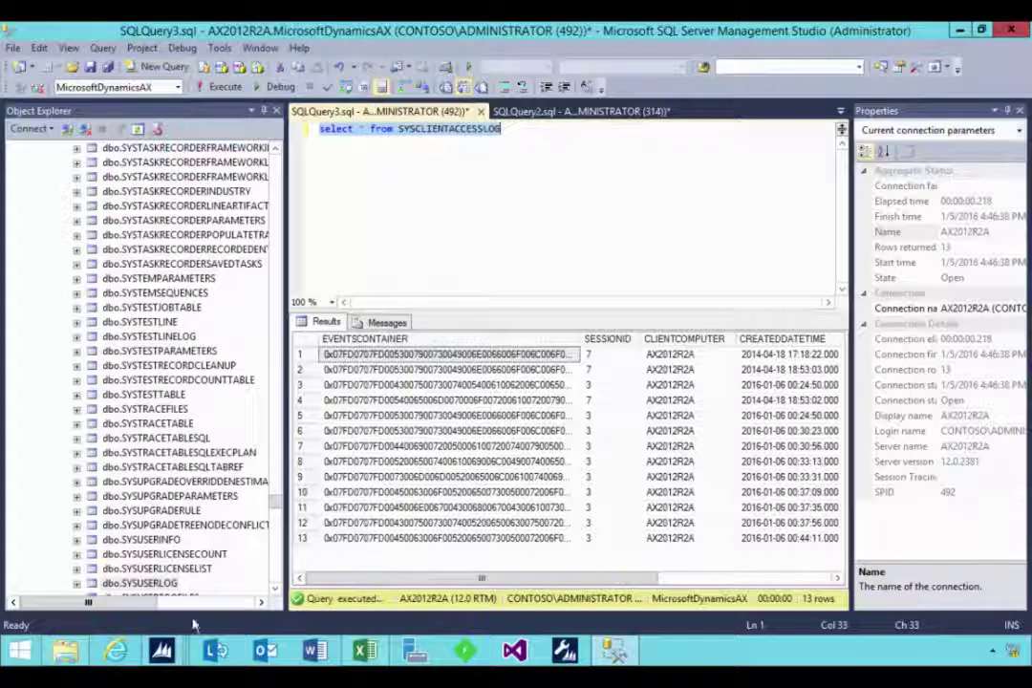
click(162, 650)
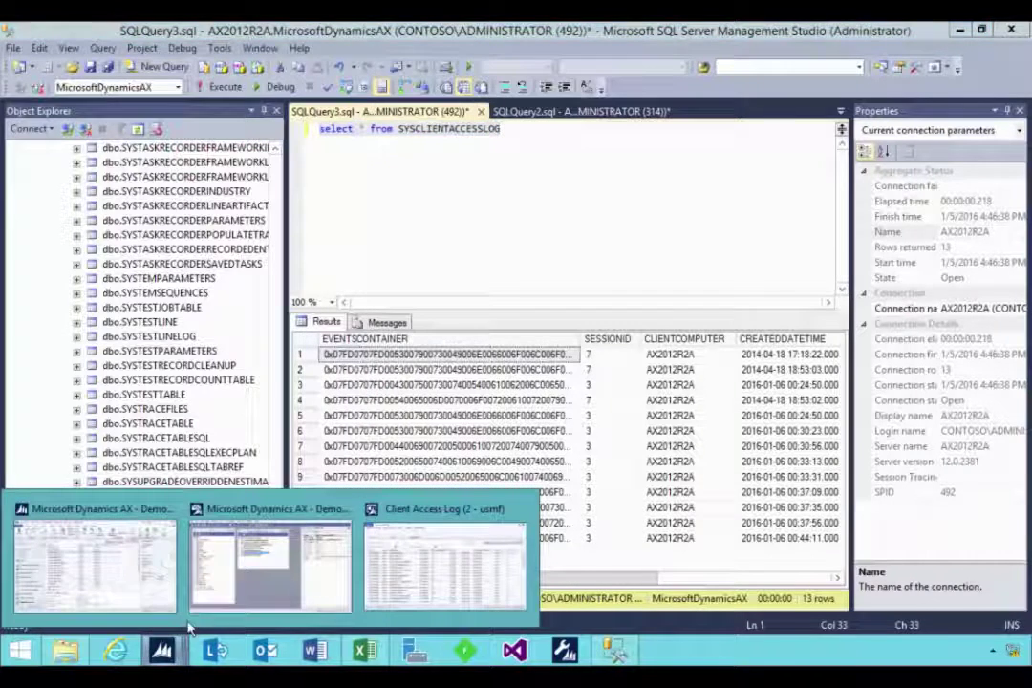
click(248, 588)
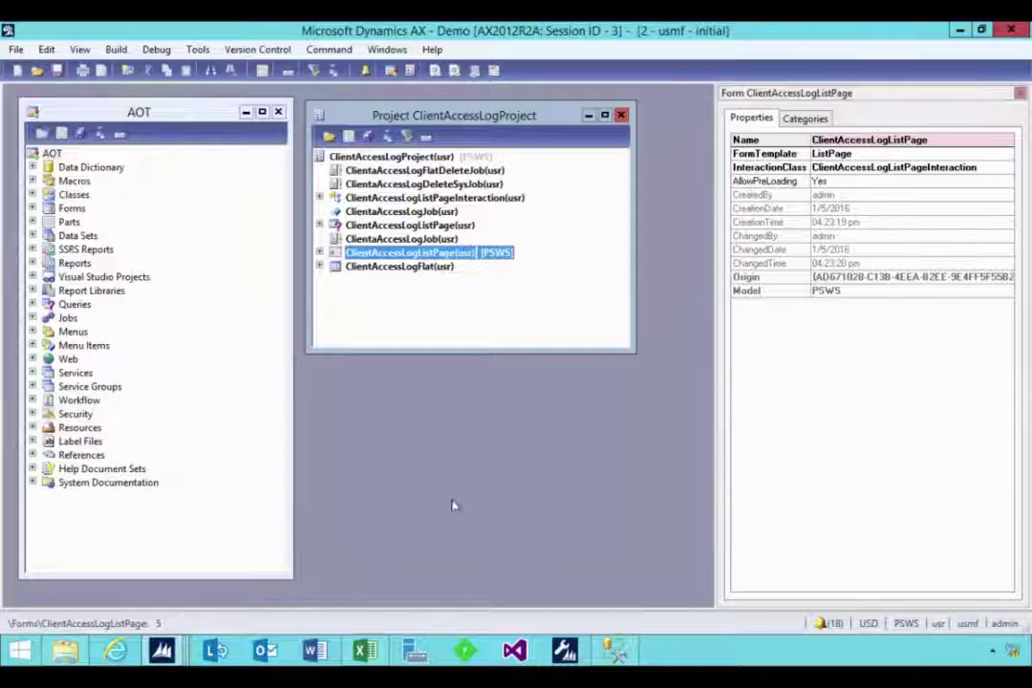
Step: Export the Client Access Log grid to Microsoft Excel from the form's File menu
click(162, 650)
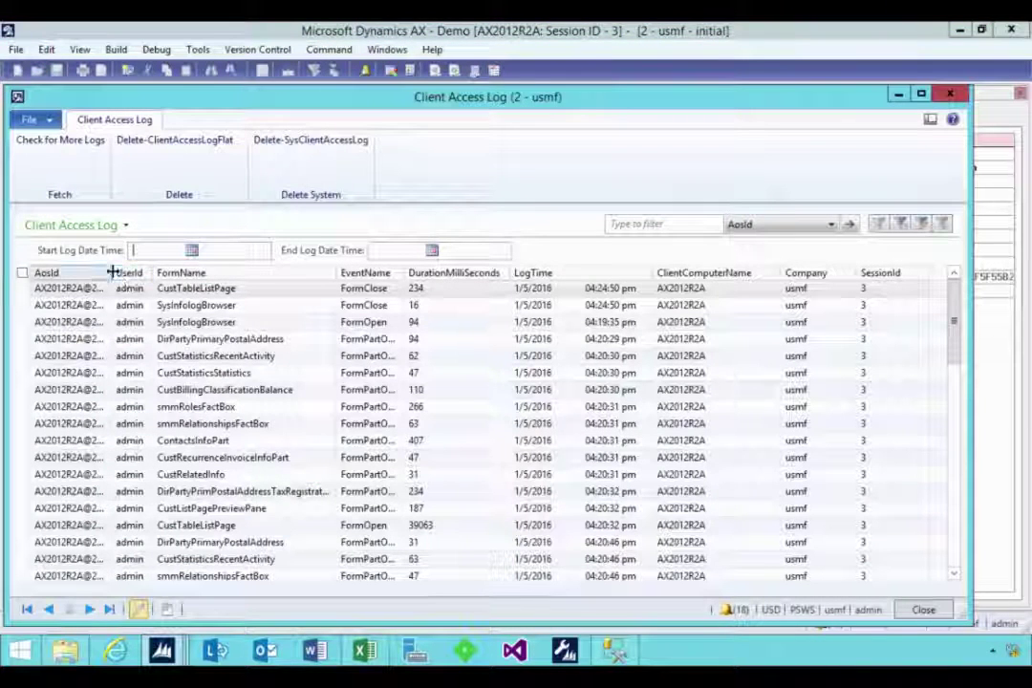
click(764, 224)
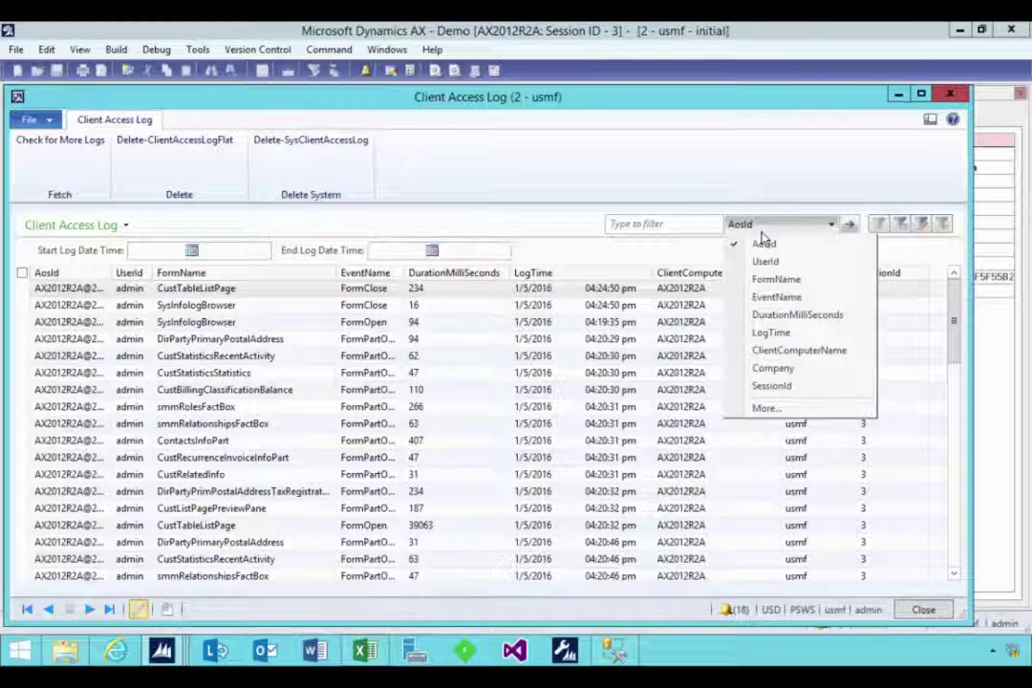
click(82, 292)
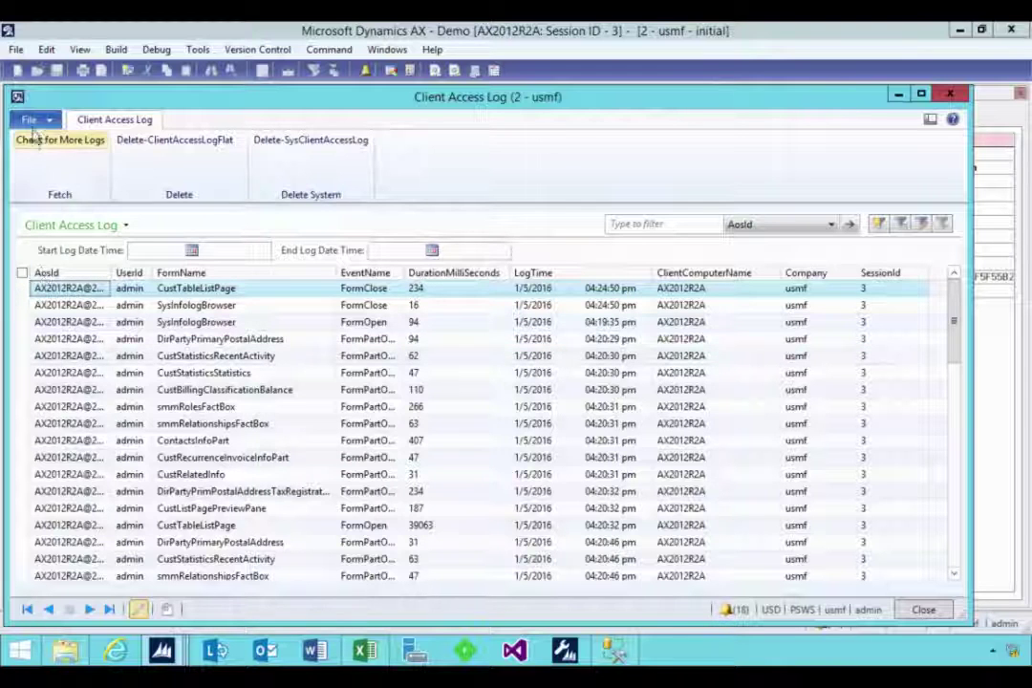
click(29, 120)
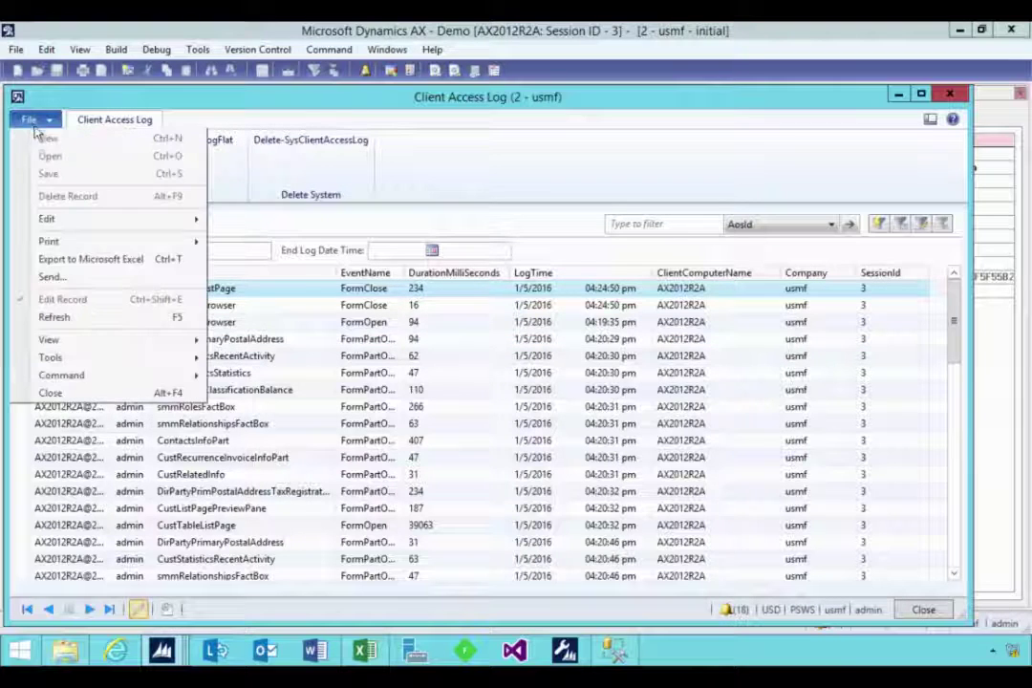
click(82, 260)
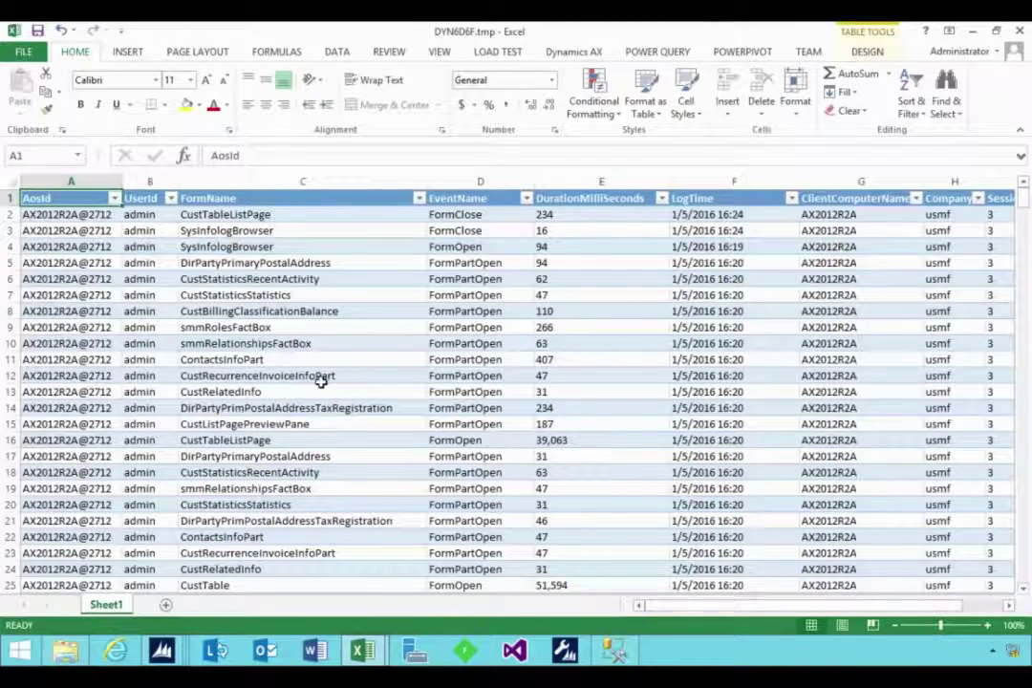
Step: Filter the FormName column to show only CustTable rows
click(302, 216)
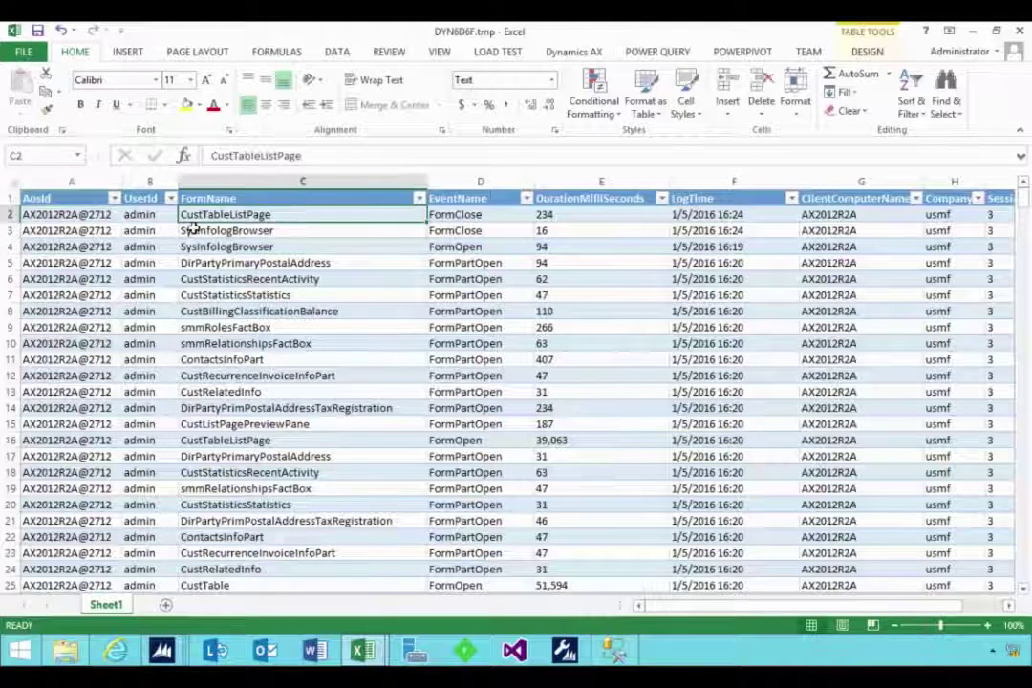
click(419, 198)
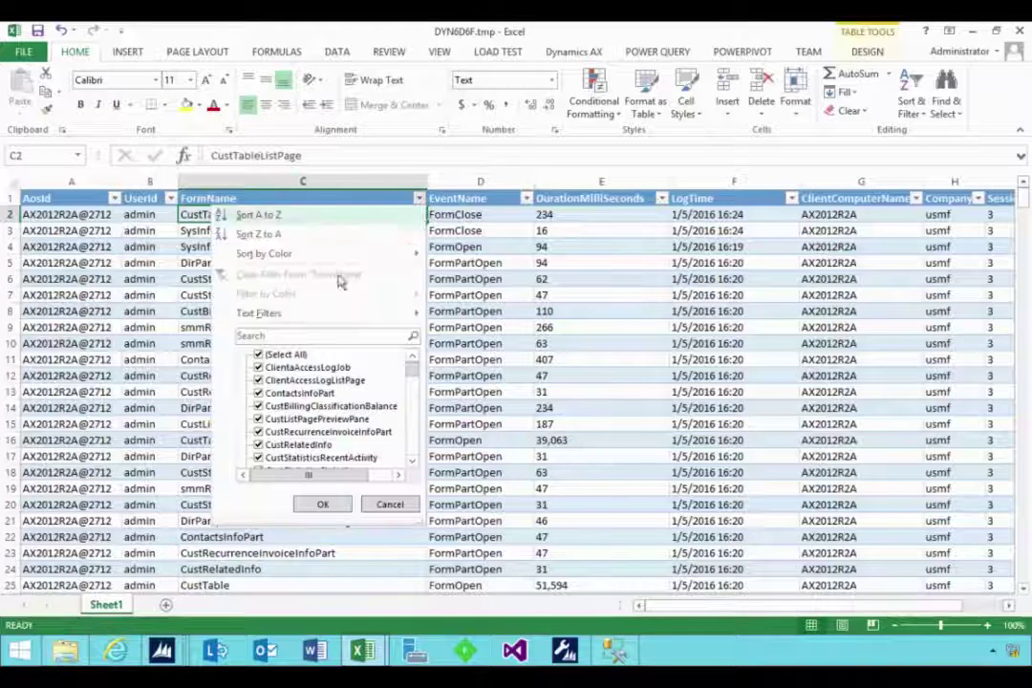
click(258, 356)
click(414, 463)
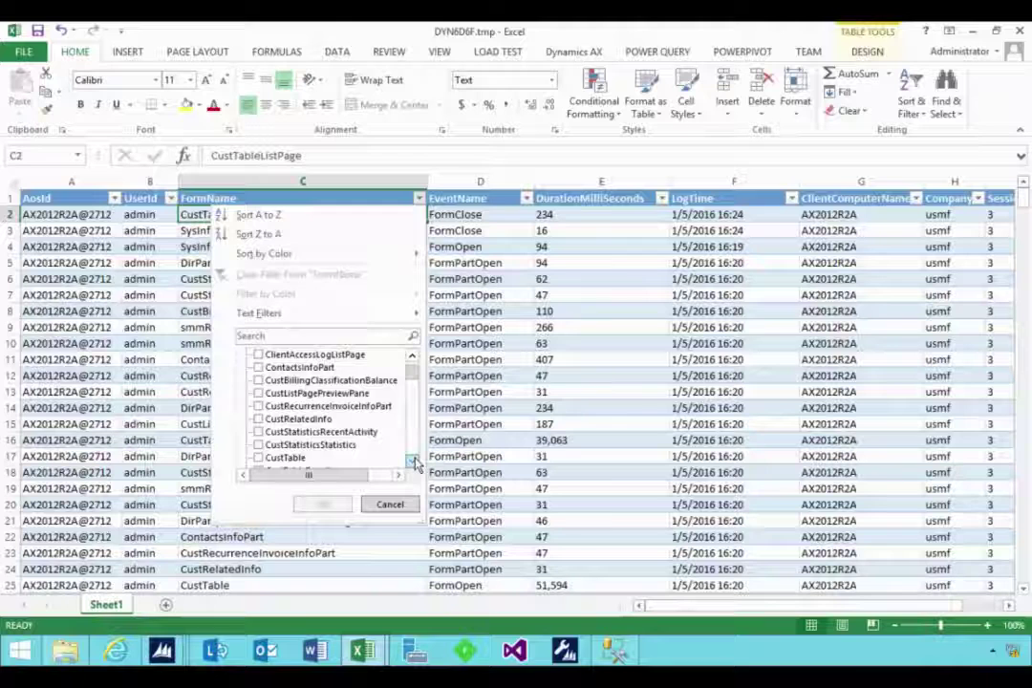
click(413, 462)
click(258, 419)
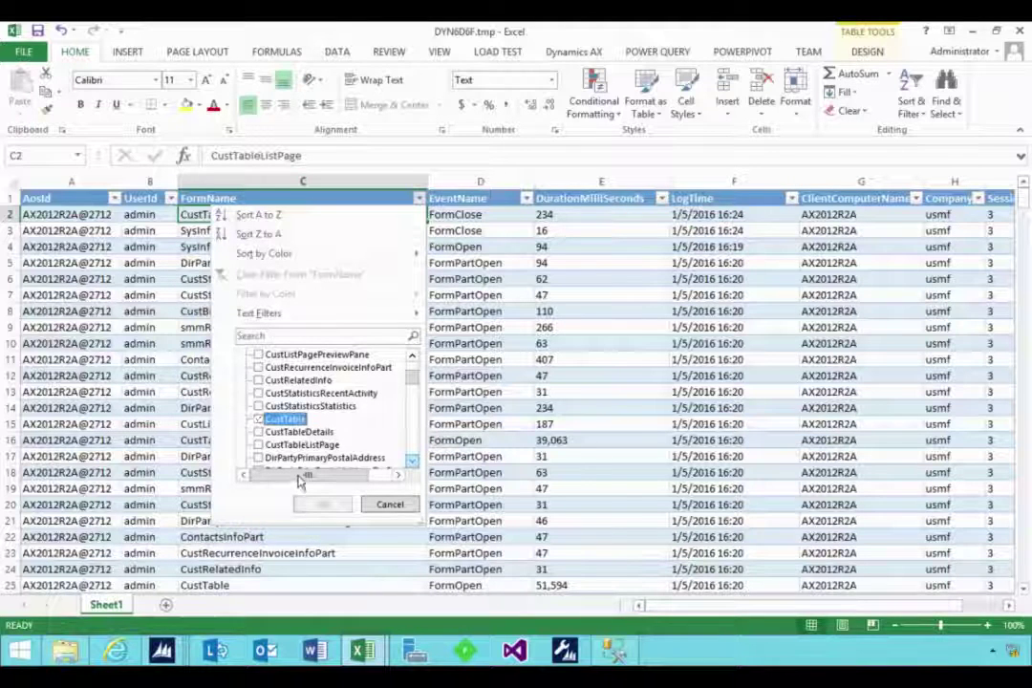
click(323, 504)
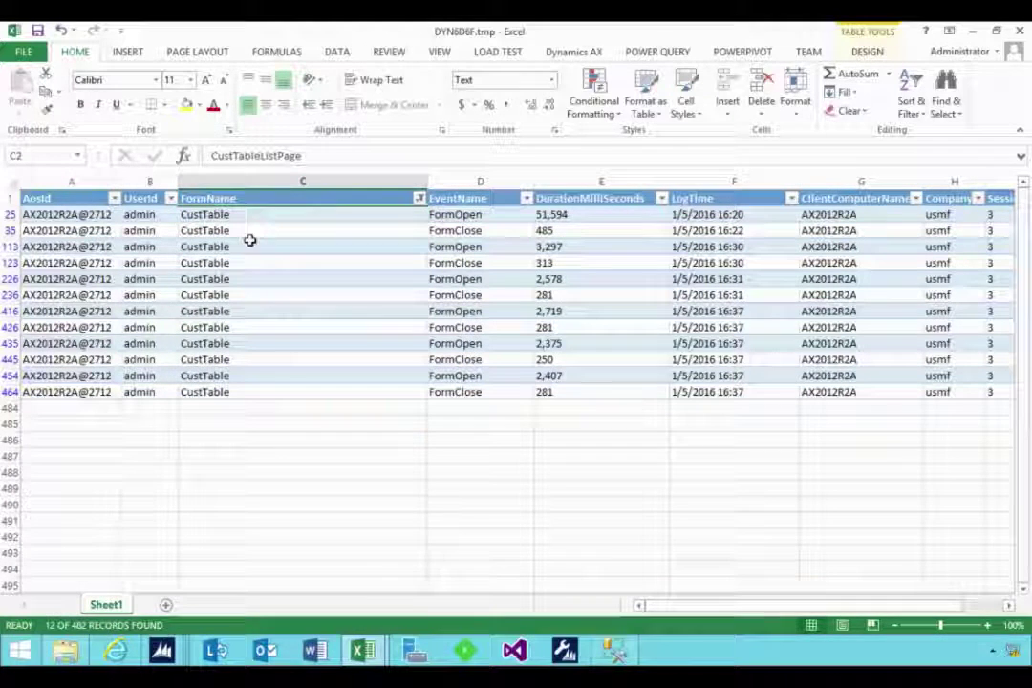
Step: Filter the EventName column to FormOpen only and check the 51,594 ms duration
click(526, 198)
click(366, 354)
click(366, 367)
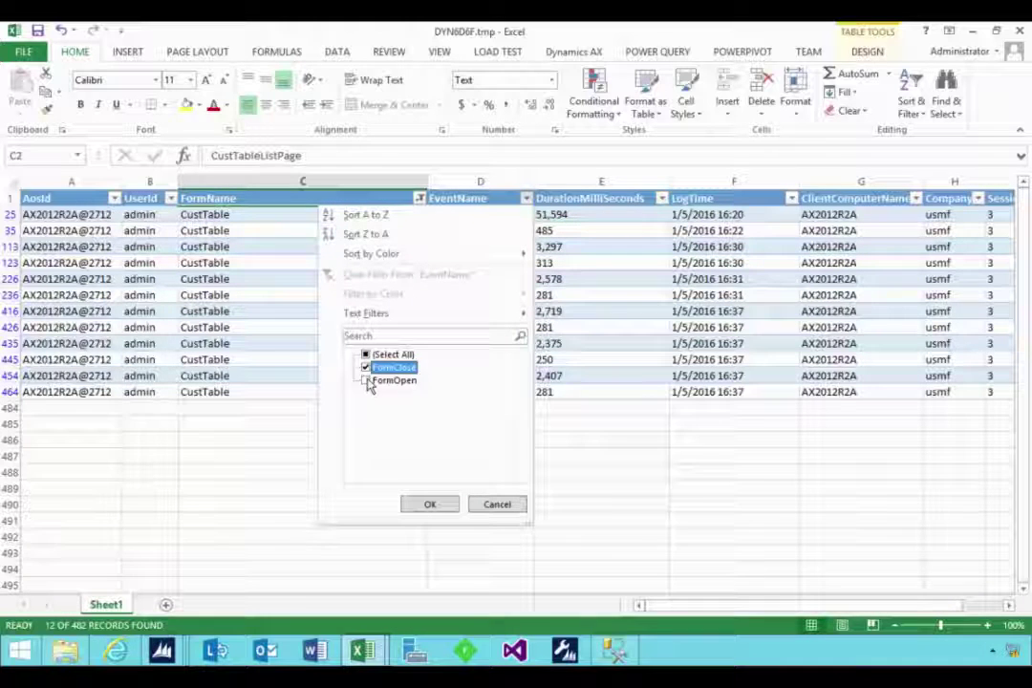
click(366, 381)
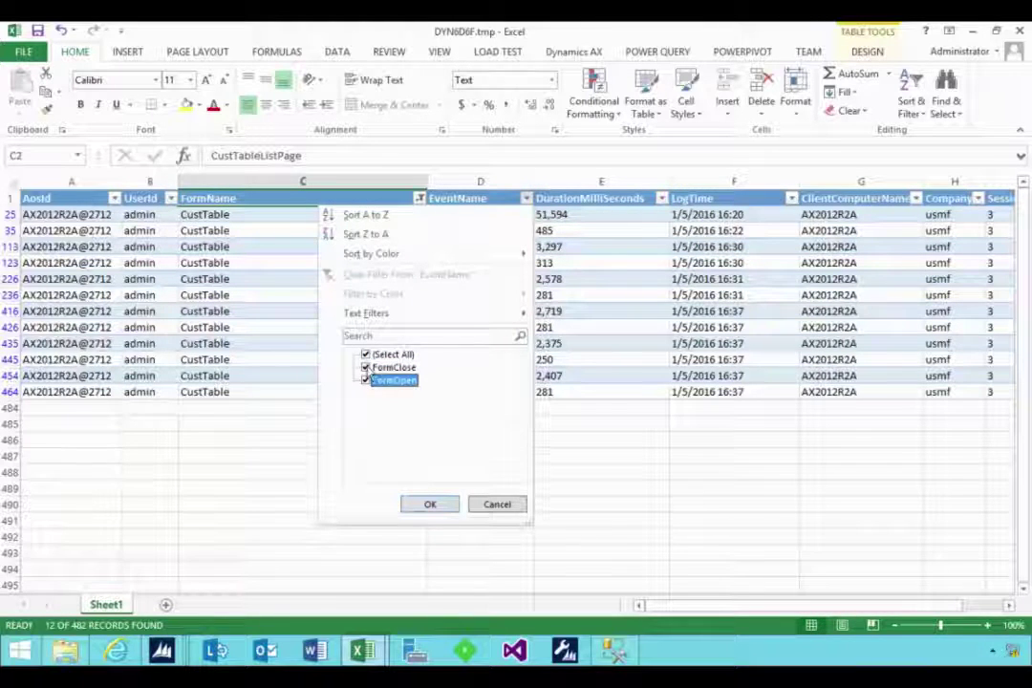
click(366, 367)
click(430, 504)
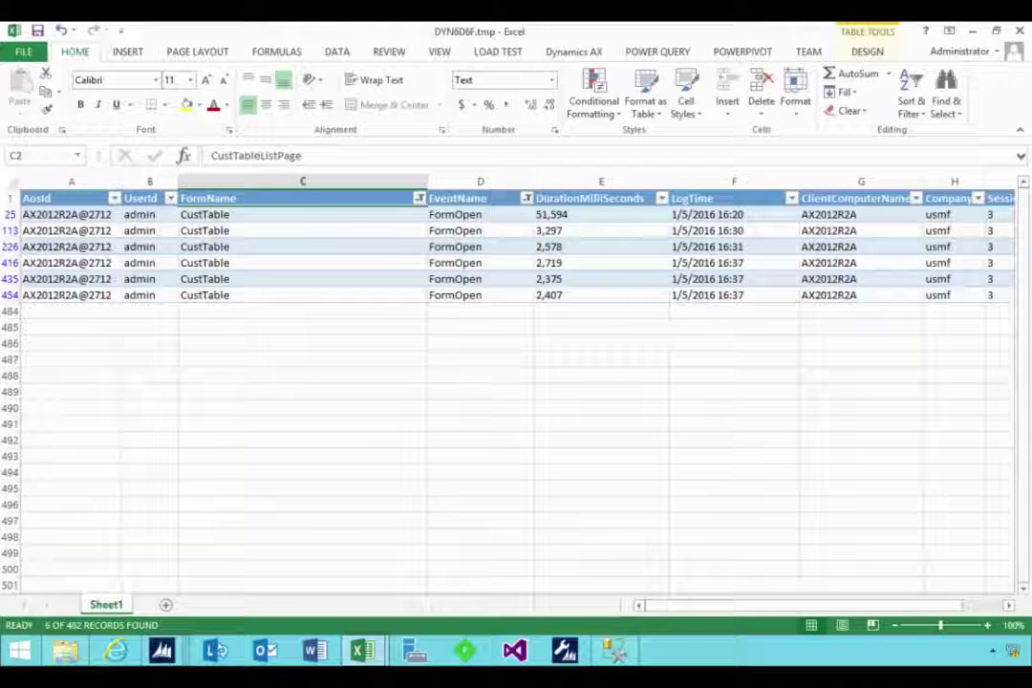
click(585, 295)
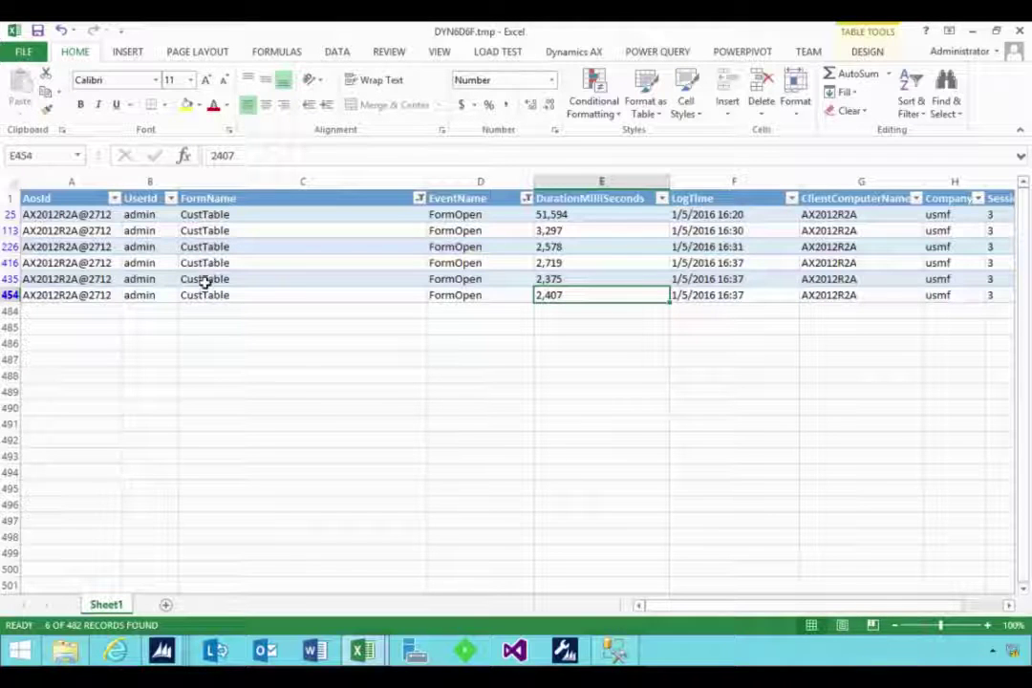
click(596, 214)
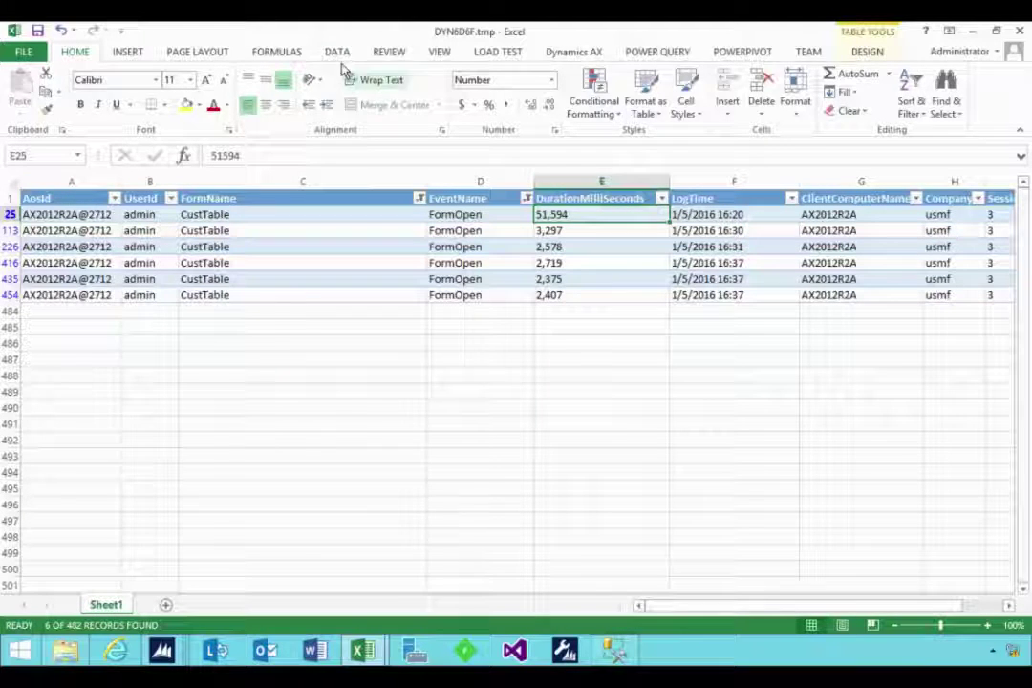
Step: Sort the filtered rows by DurationMilliSeconds from largest to smallest
click(337, 52)
click(384, 95)
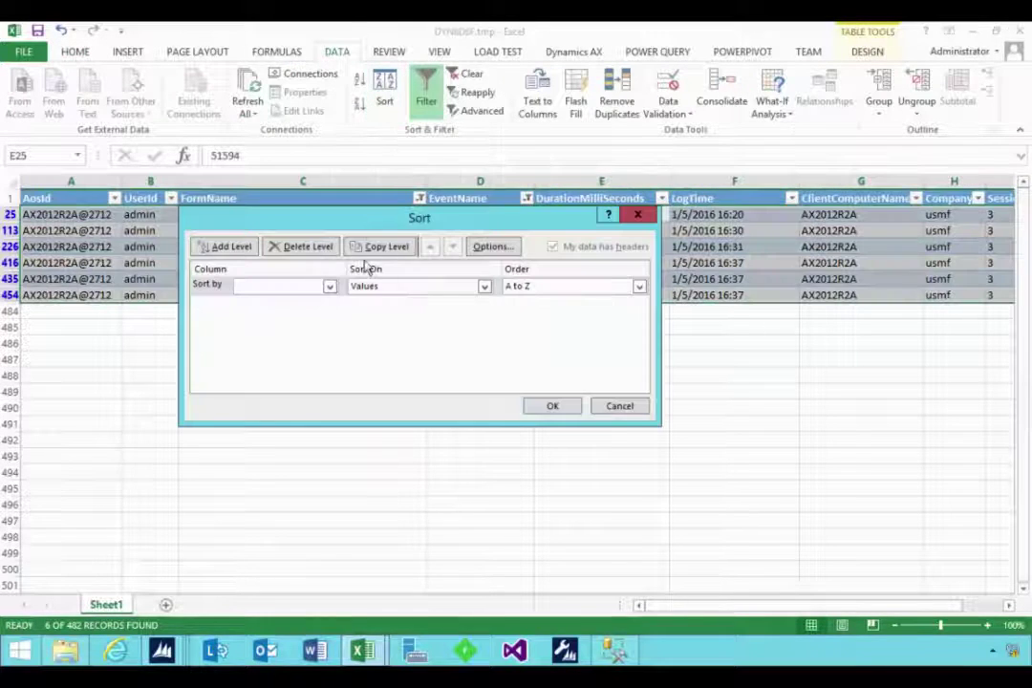
click(329, 286)
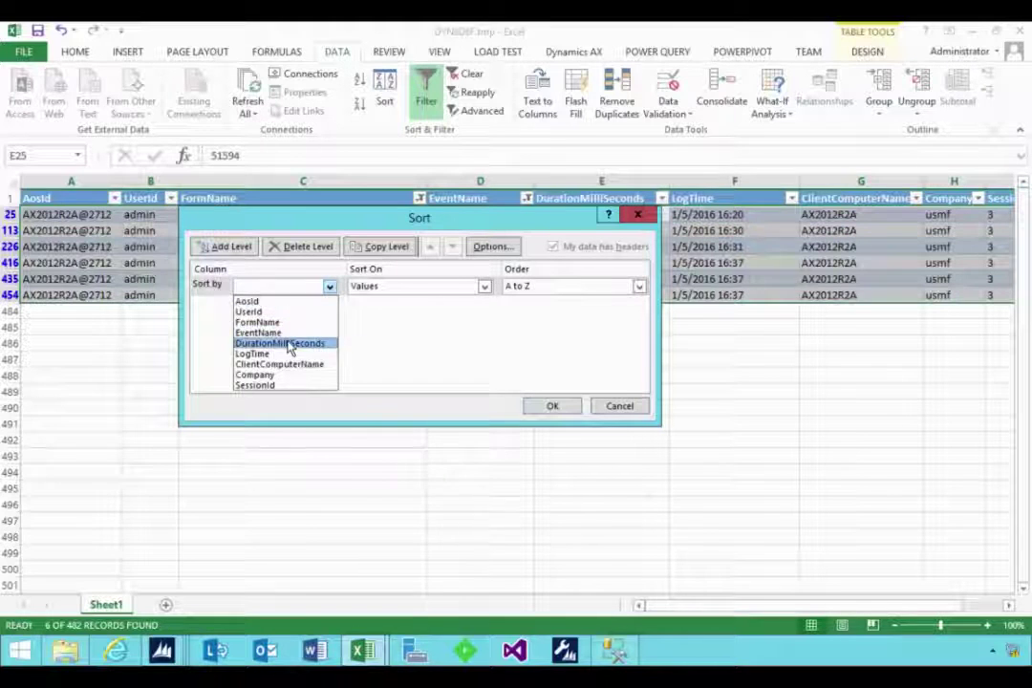
click(291, 344)
click(574, 288)
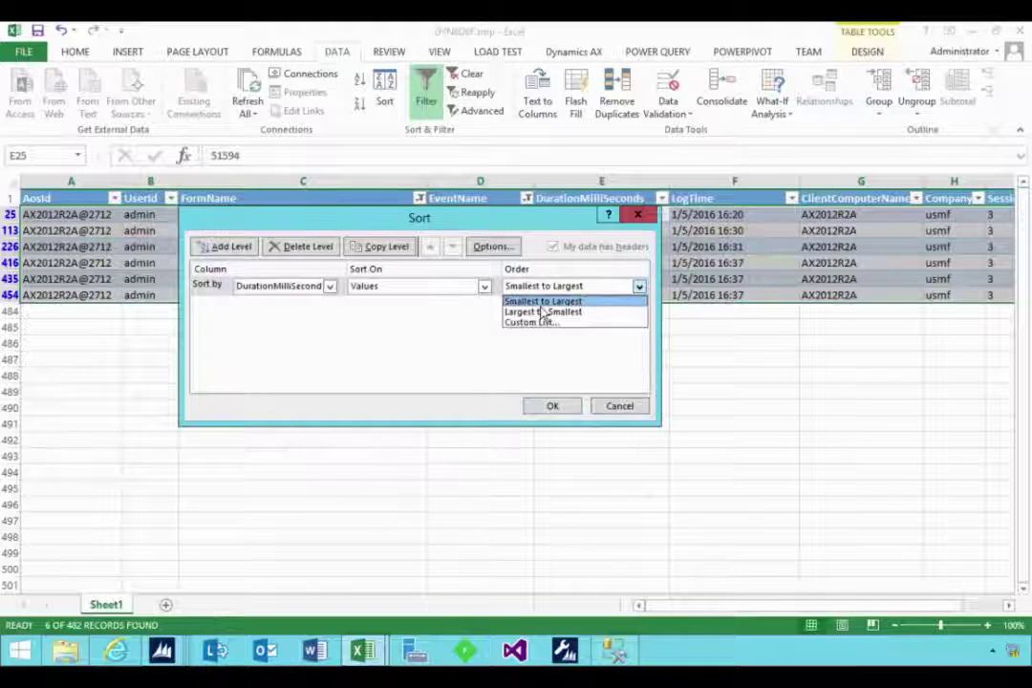
click(547, 327)
click(537, 288)
click(541, 311)
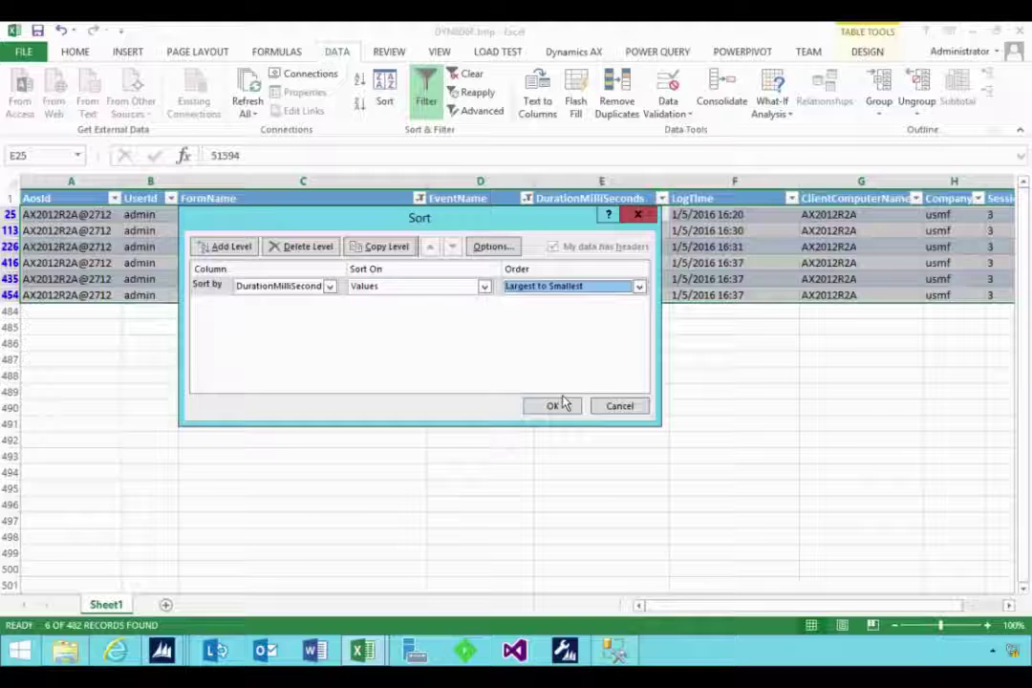
click(552, 406)
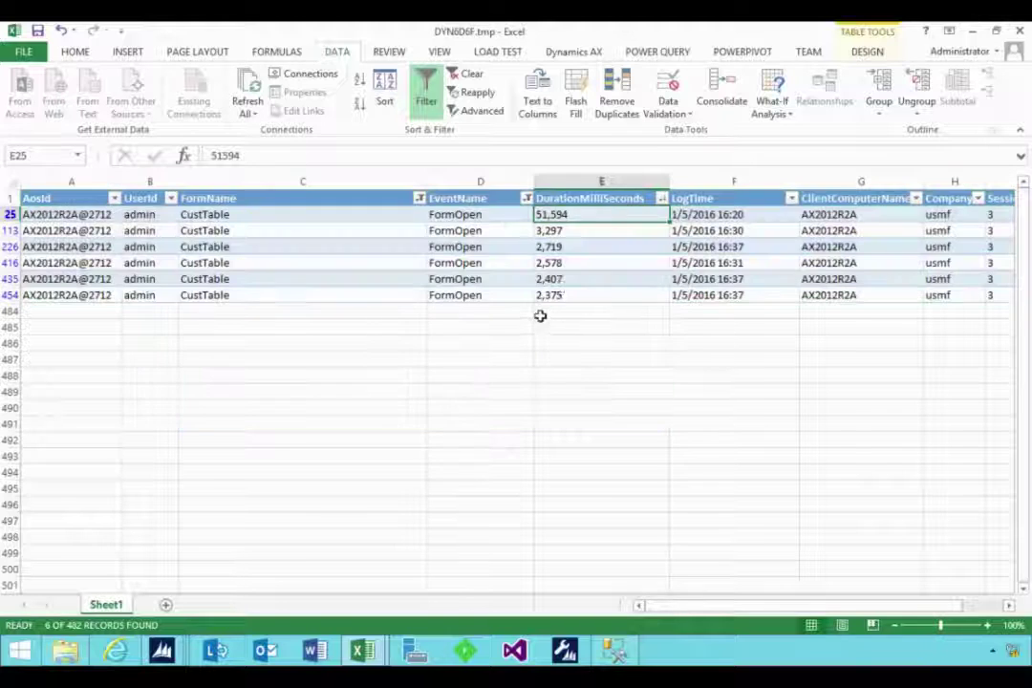
Step: Compare the sorted durations (51,594, 3,297, 2,375 ms) and cancel the LogTime filter unchanged
click(553, 227)
click(552, 216)
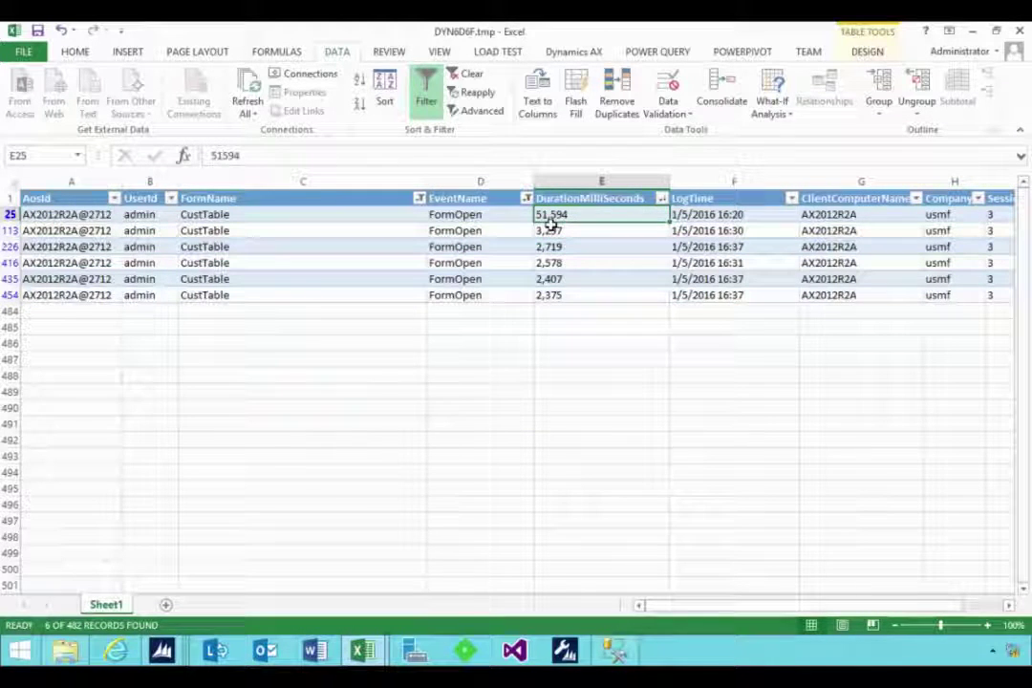
click(552, 295)
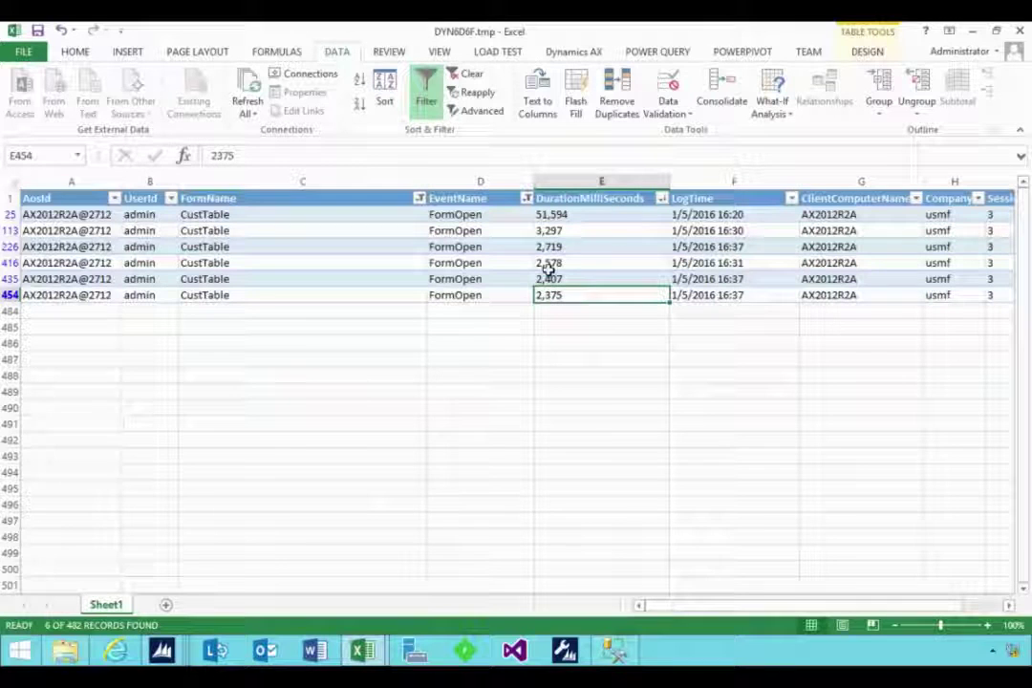
click(550, 215)
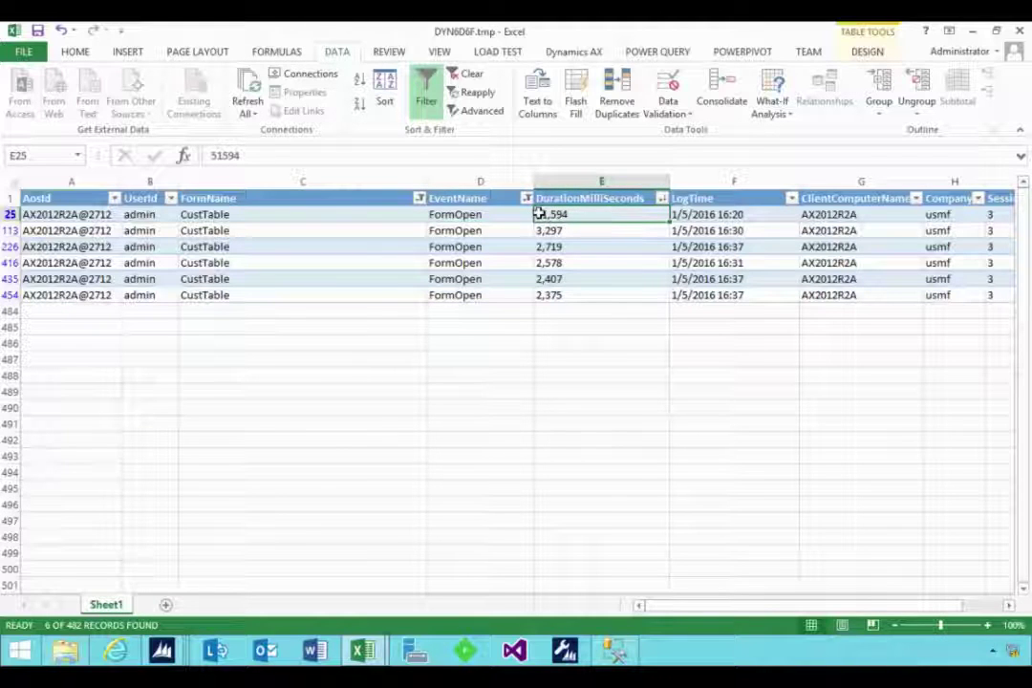
click(548, 231)
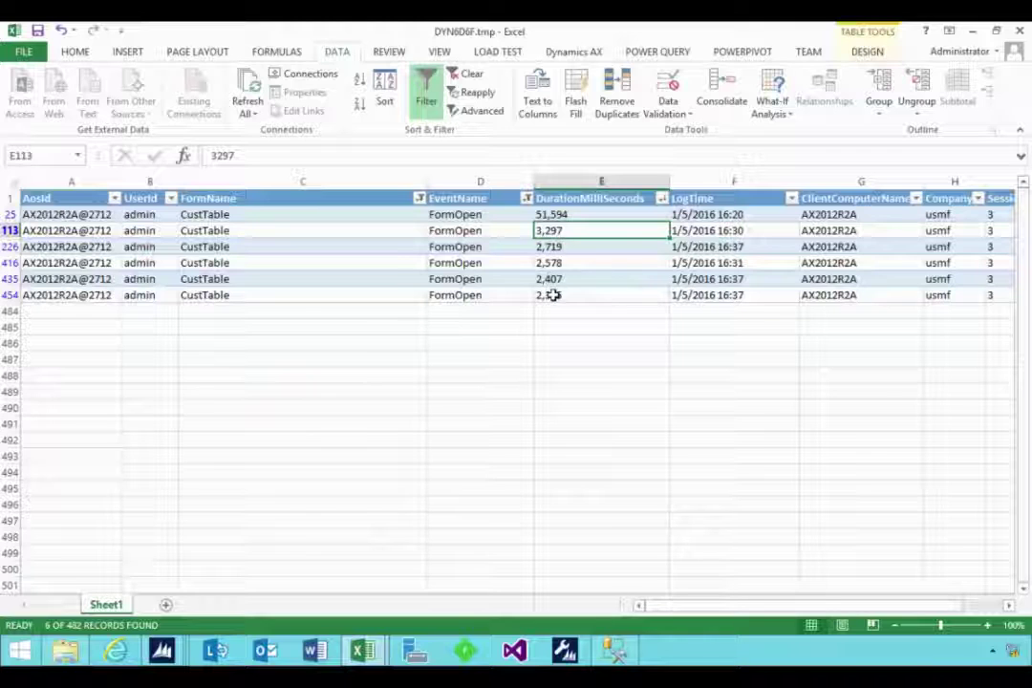
click(791, 200)
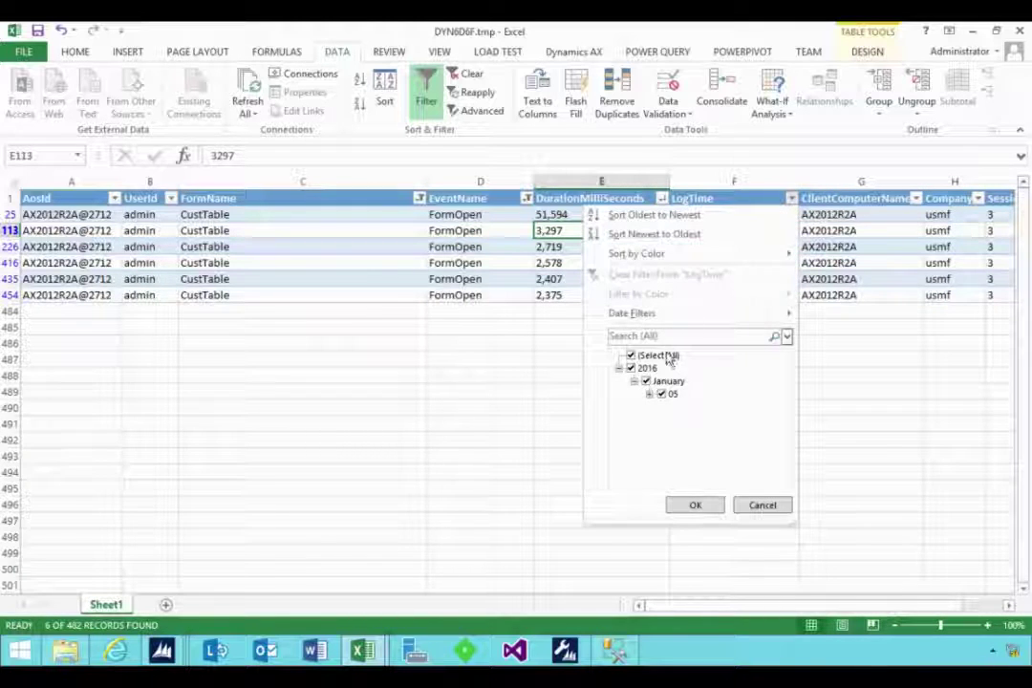
click(762, 507)
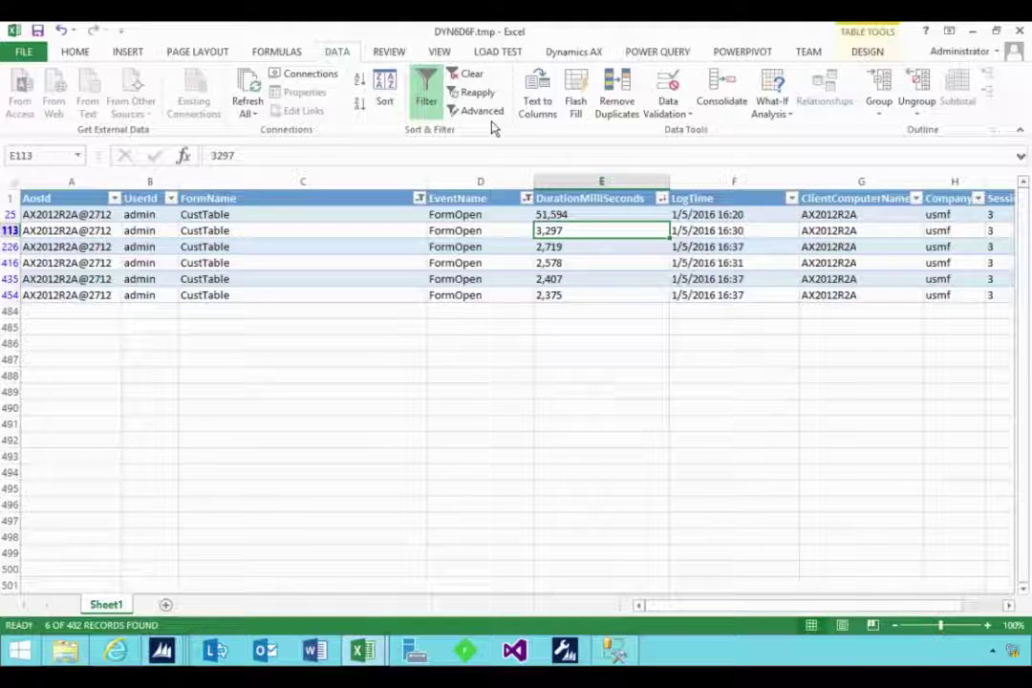
Step: Re-sort the rows by LogTime, newest first, and compare the 2,578 and 2,719 ms durations
click(385, 91)
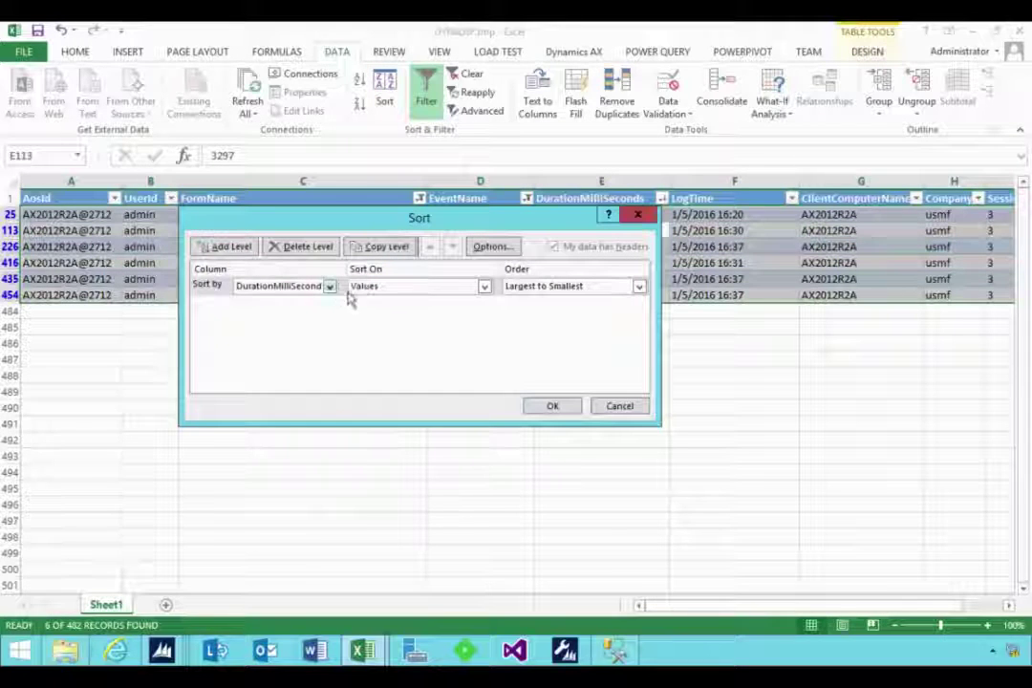
click(330, 286)
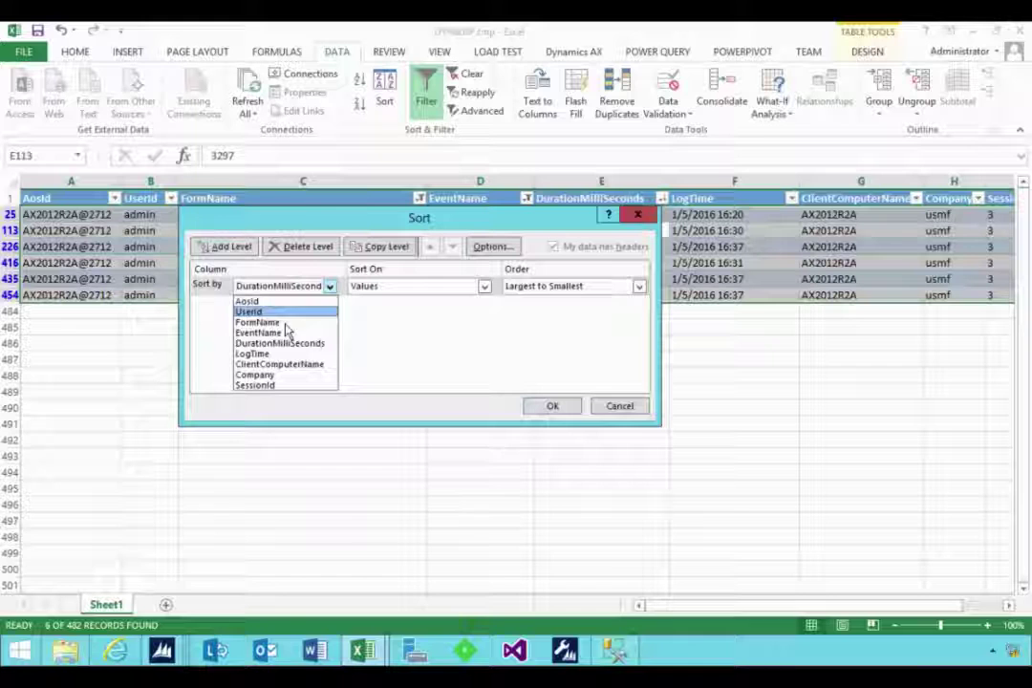
click(273, 354)
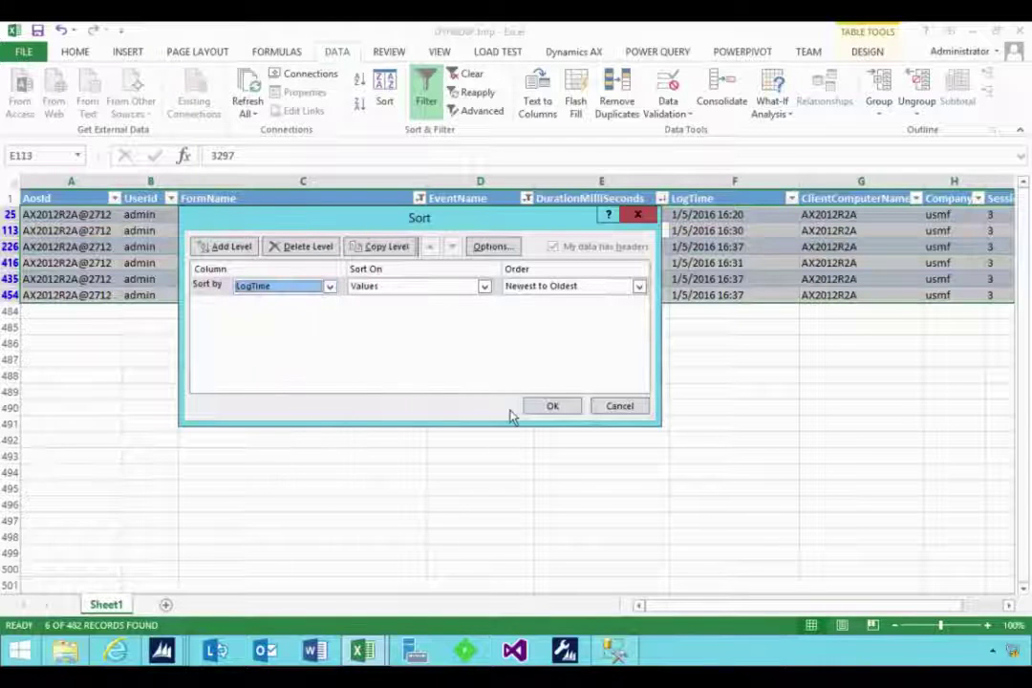
click(550, 406)
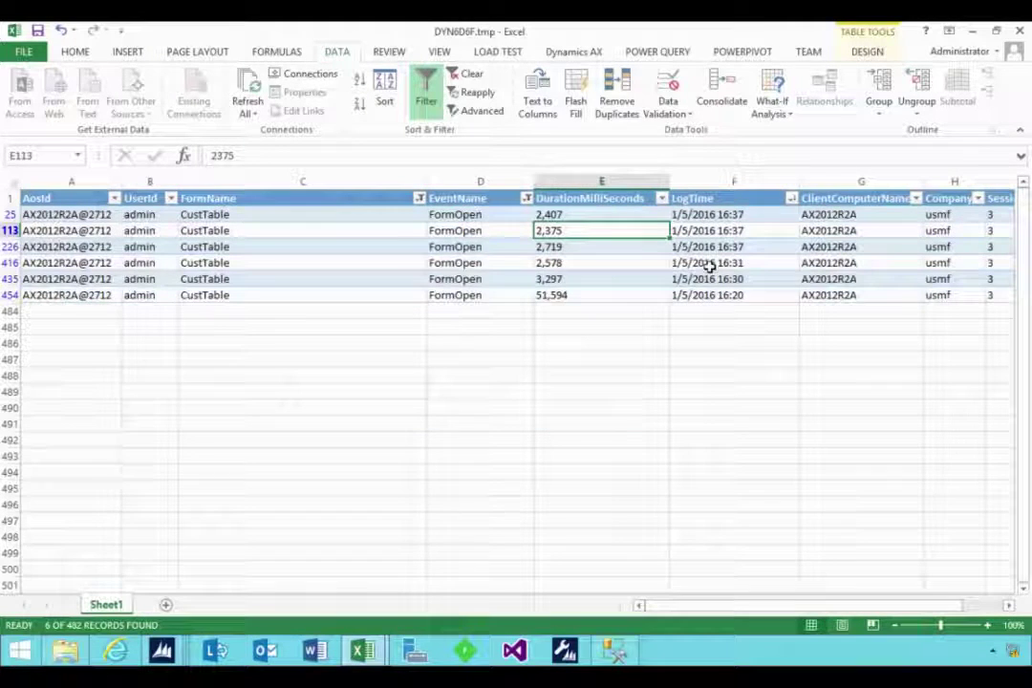
click(707, 296)
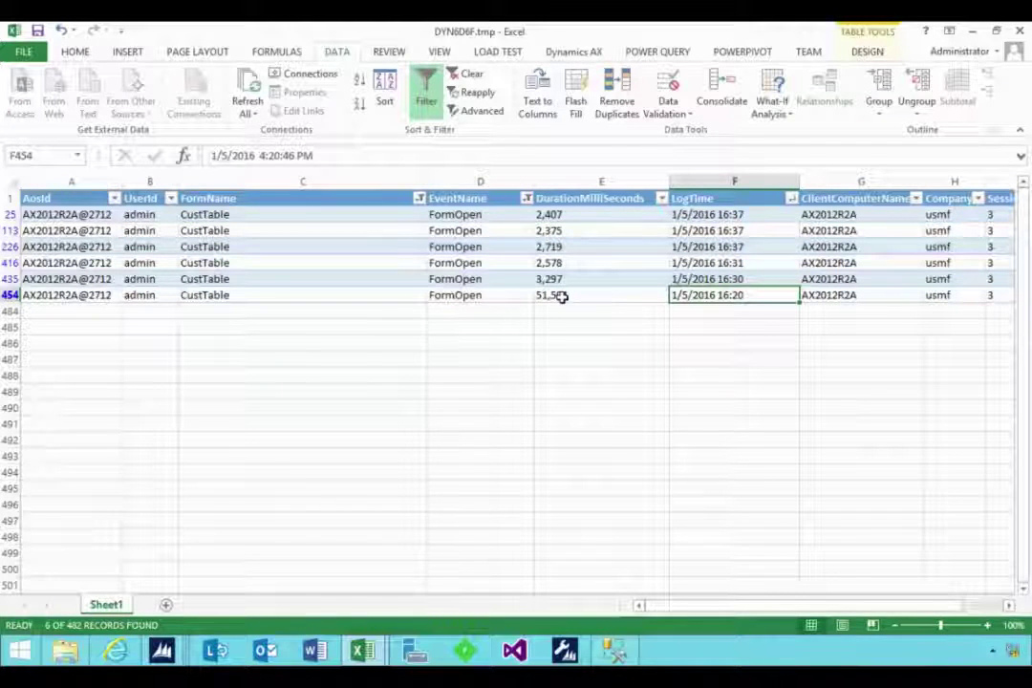
click(564, 259)
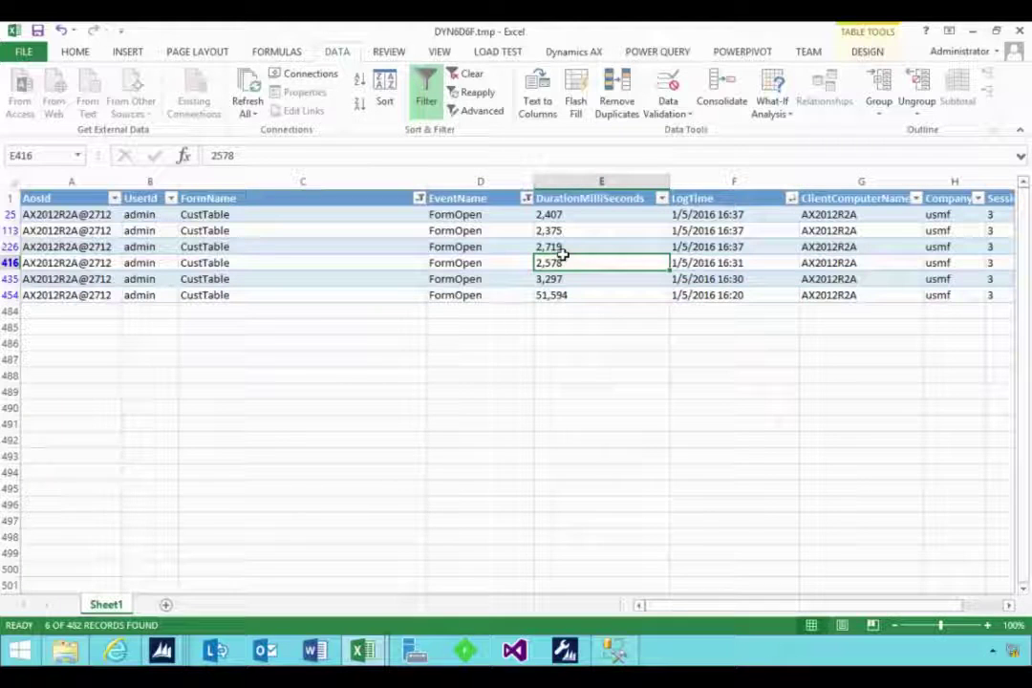
click(564, 248)
click(565, 262)
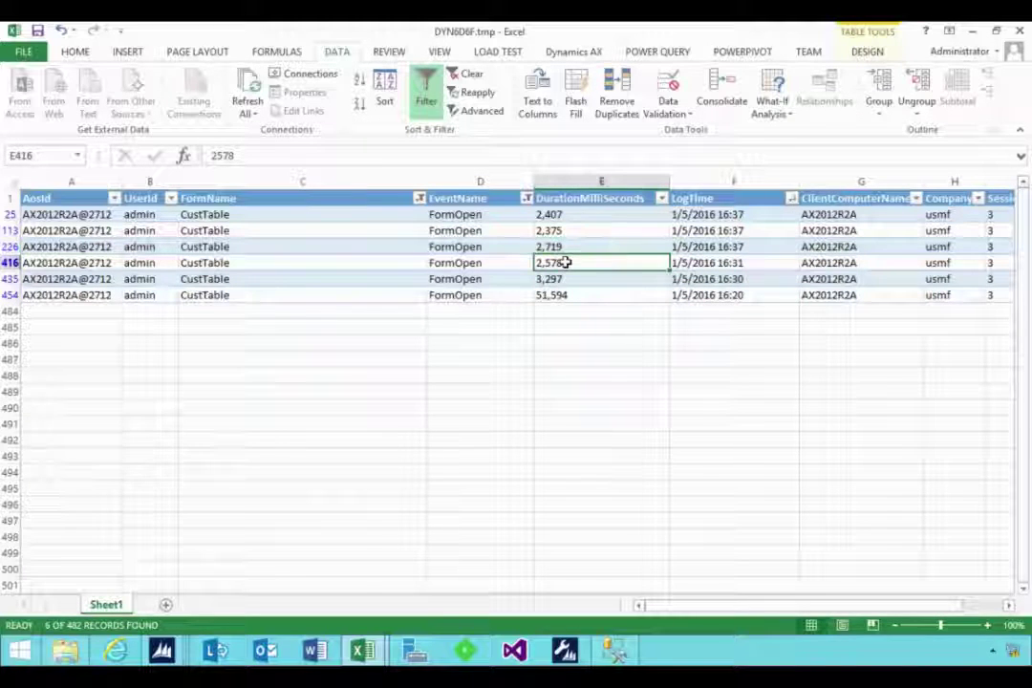
click(568, 246)
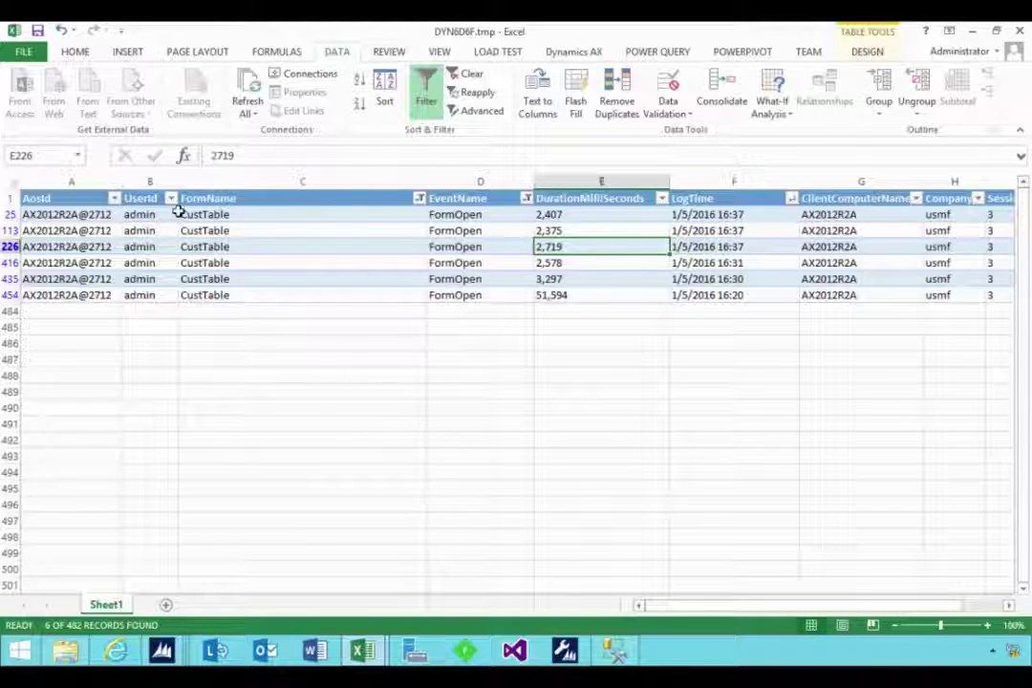
Step: Widen the AosId column and narrow the FormName column
drag(123, 184, 141, 184)
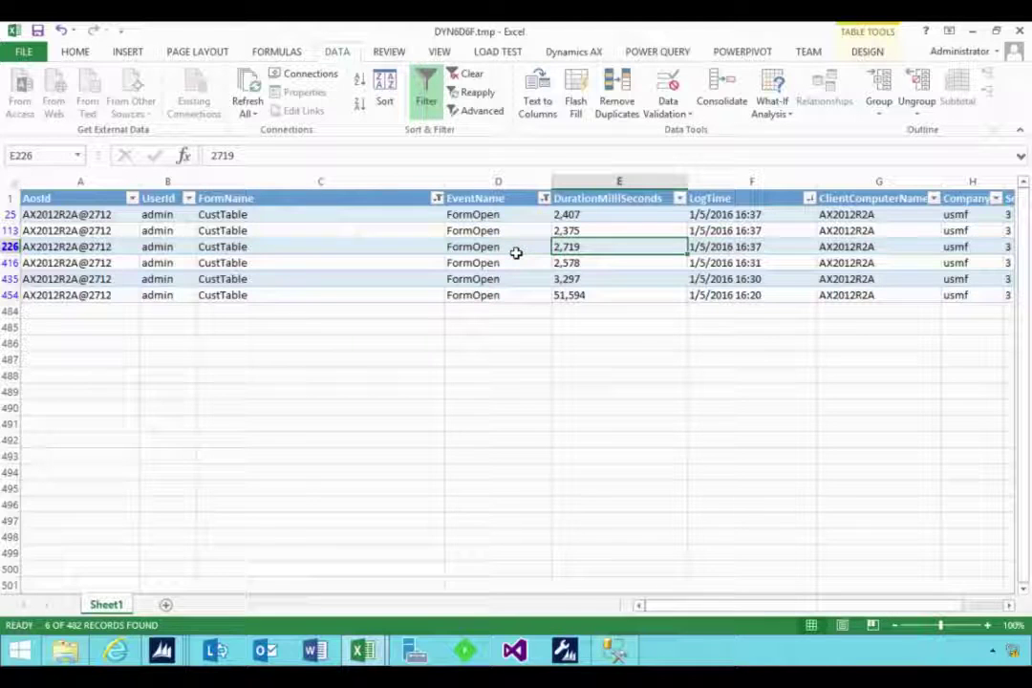
click(488, 248)
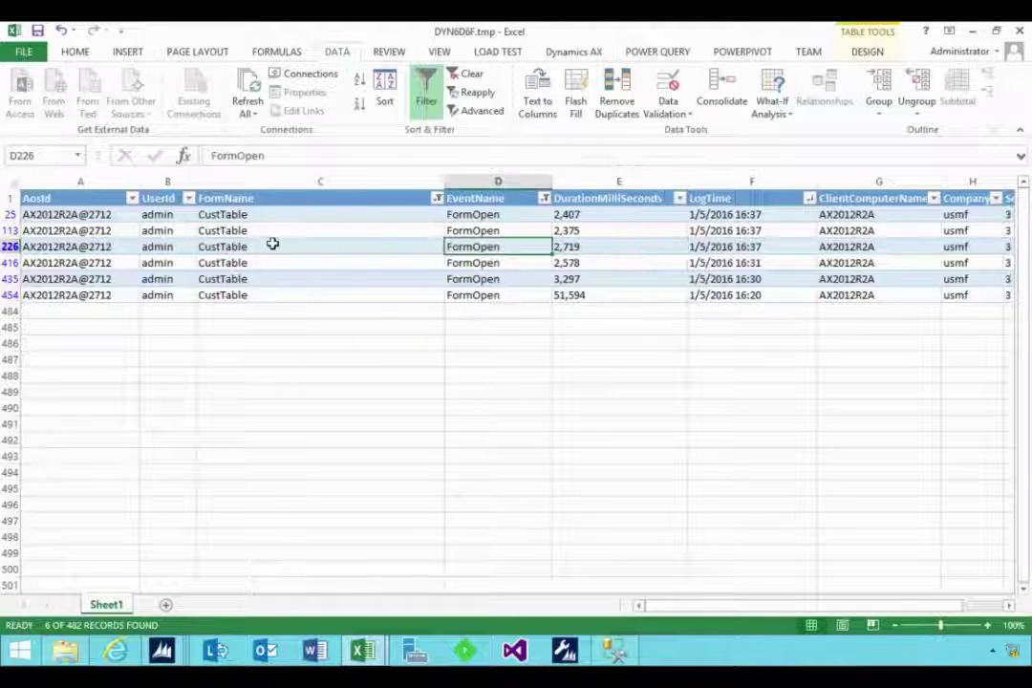
drag(444, 181, 336, 191)
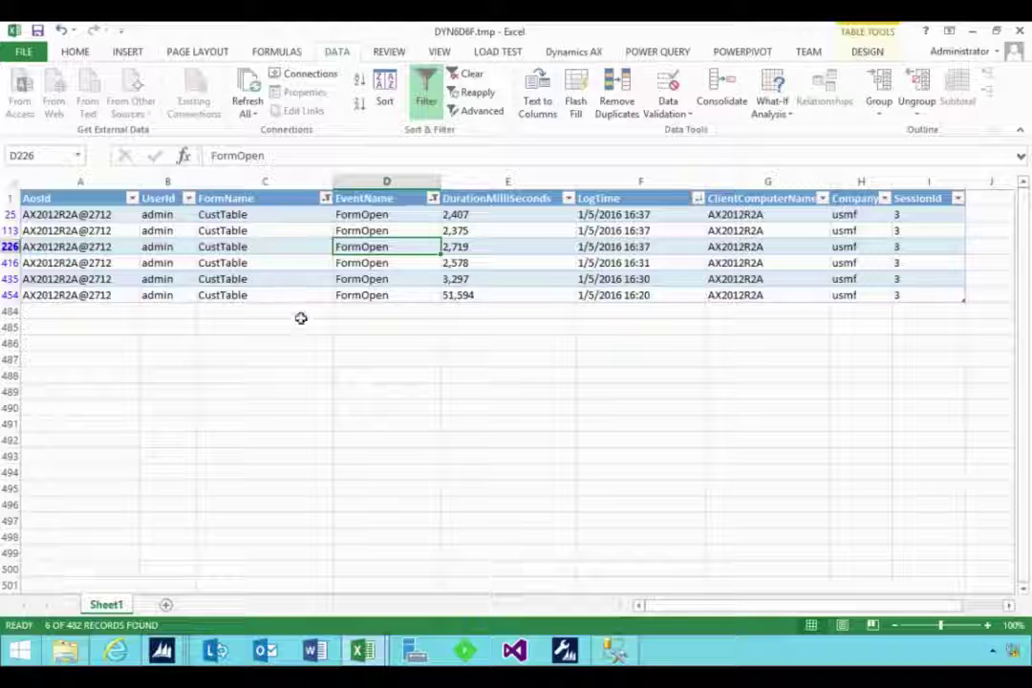
Step: Select all values in the EventName and FormName AutoFilters so every logged event shows again
click(432, 199)
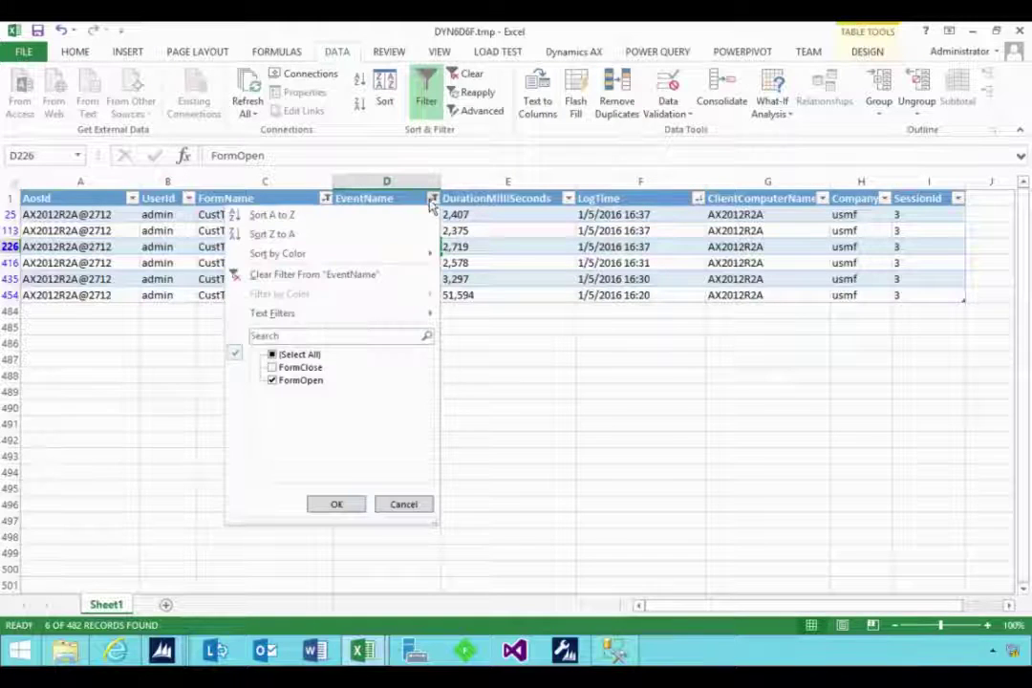
click(277, 356)
click(336, 504)
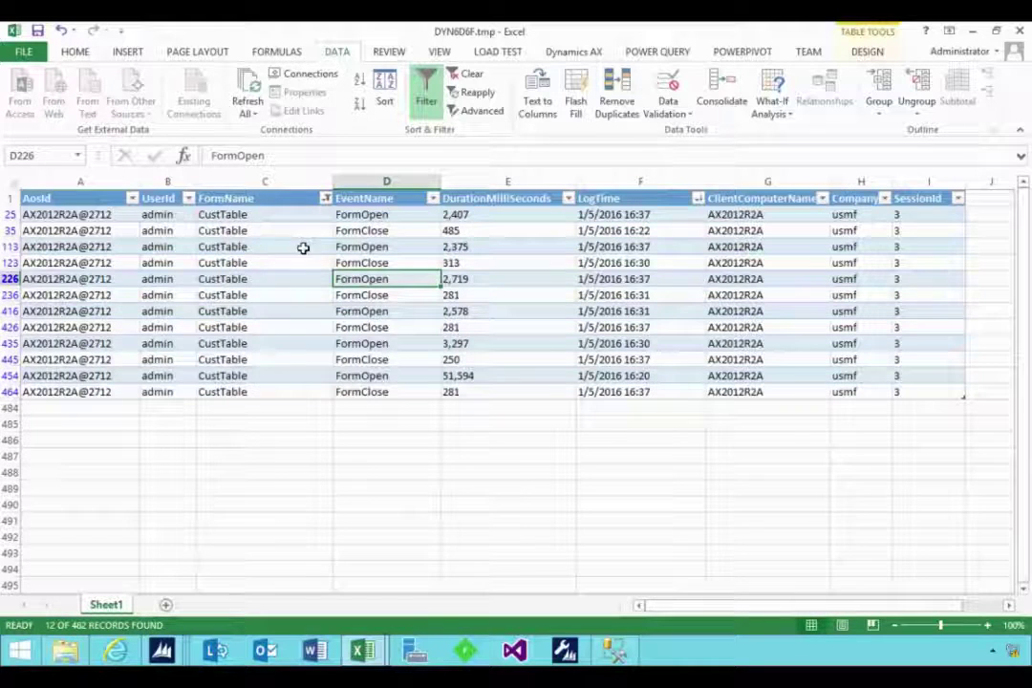
click(326, 198)
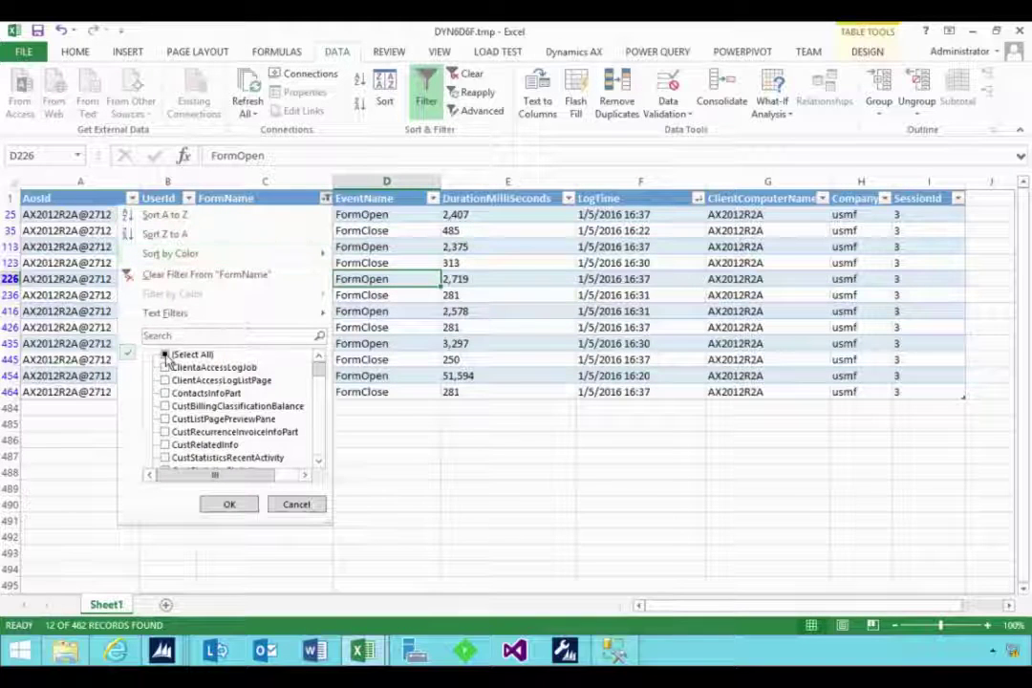
click(167, 356)
click(229, 505)
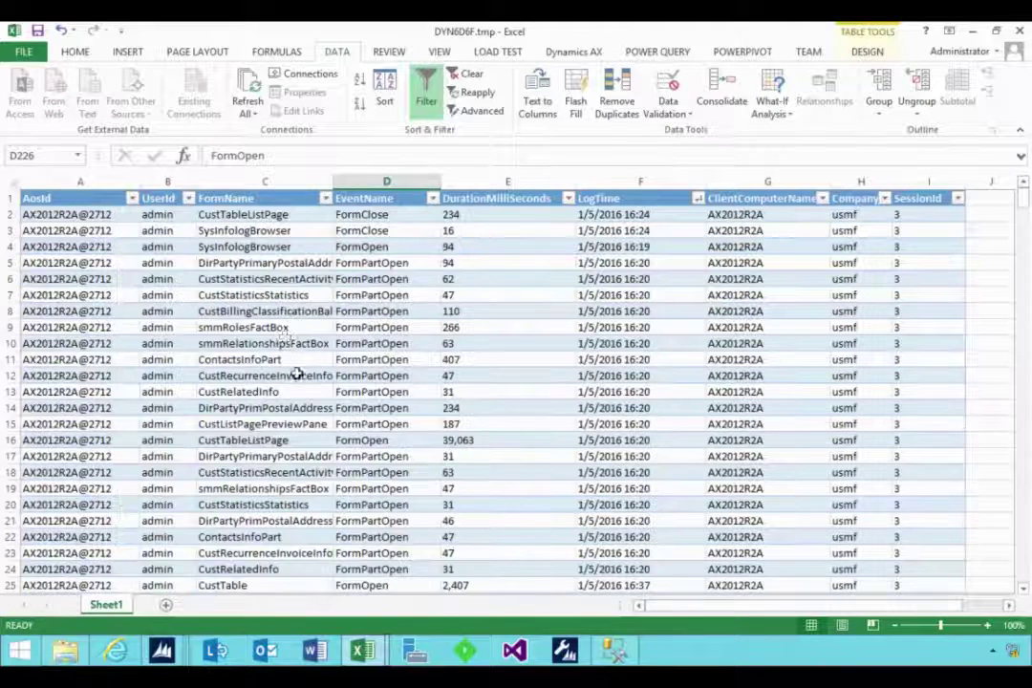
click(249, 216)
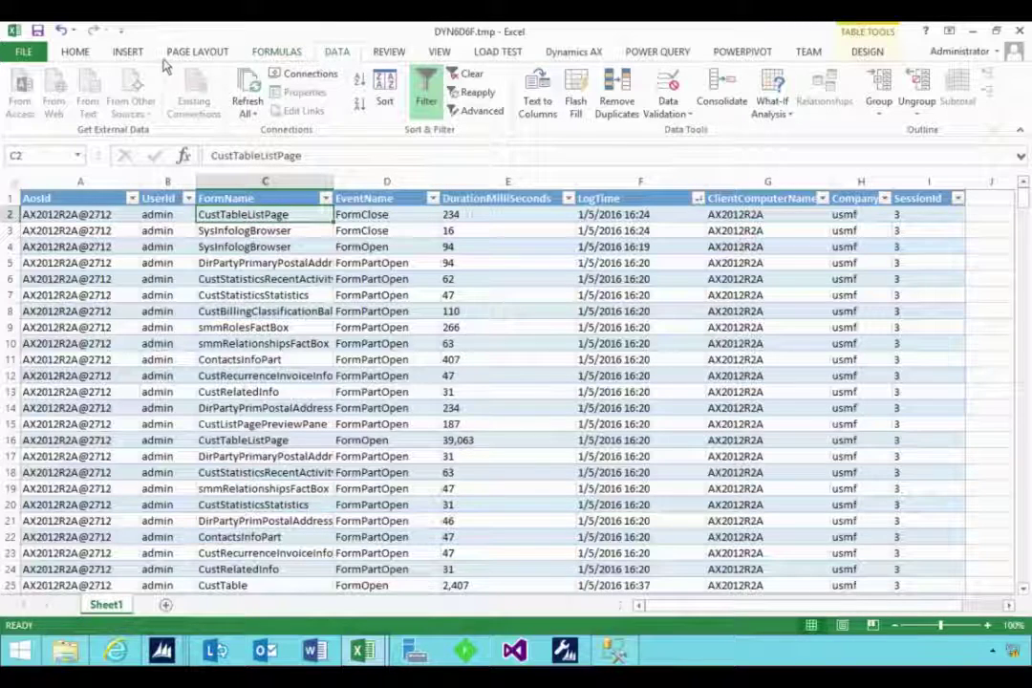
Step: Insert a pivot table on a new sheet with UserId rows, EventName filter and SessionId values
click(127, 52)
click(27, 88)
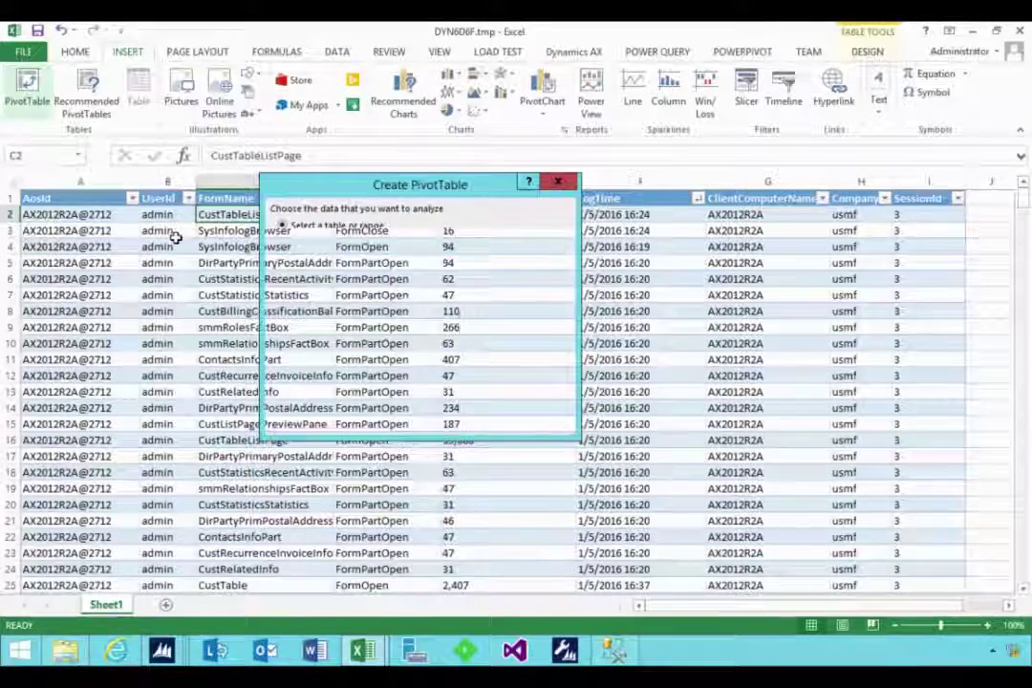
click(471, 418)
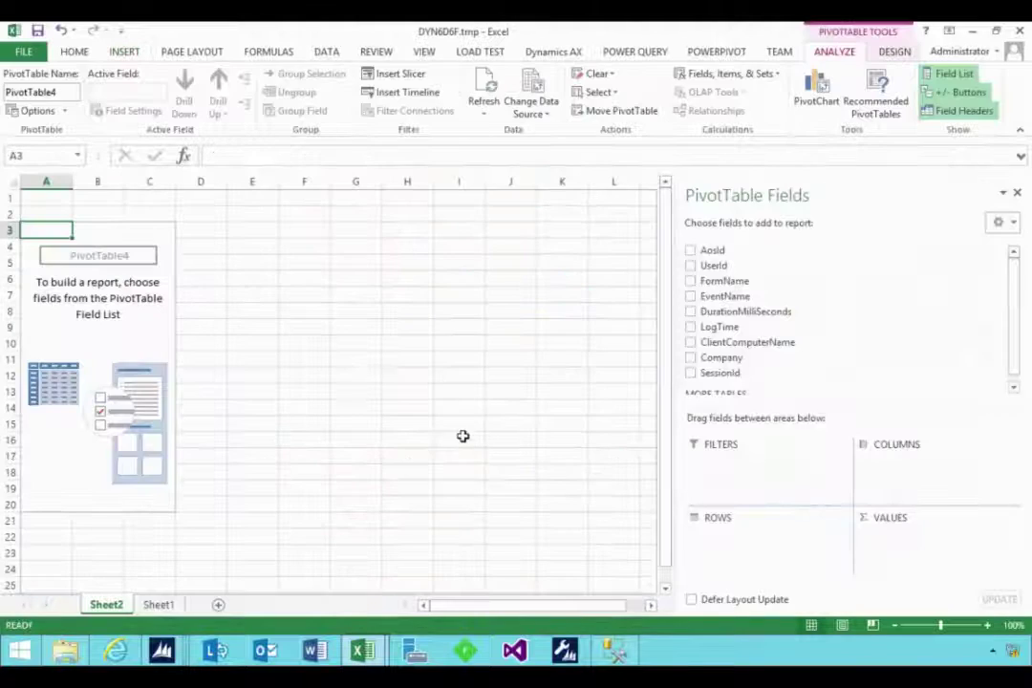
drag(715, 269, 742, 554)
drag(724, 296, 755, 478)
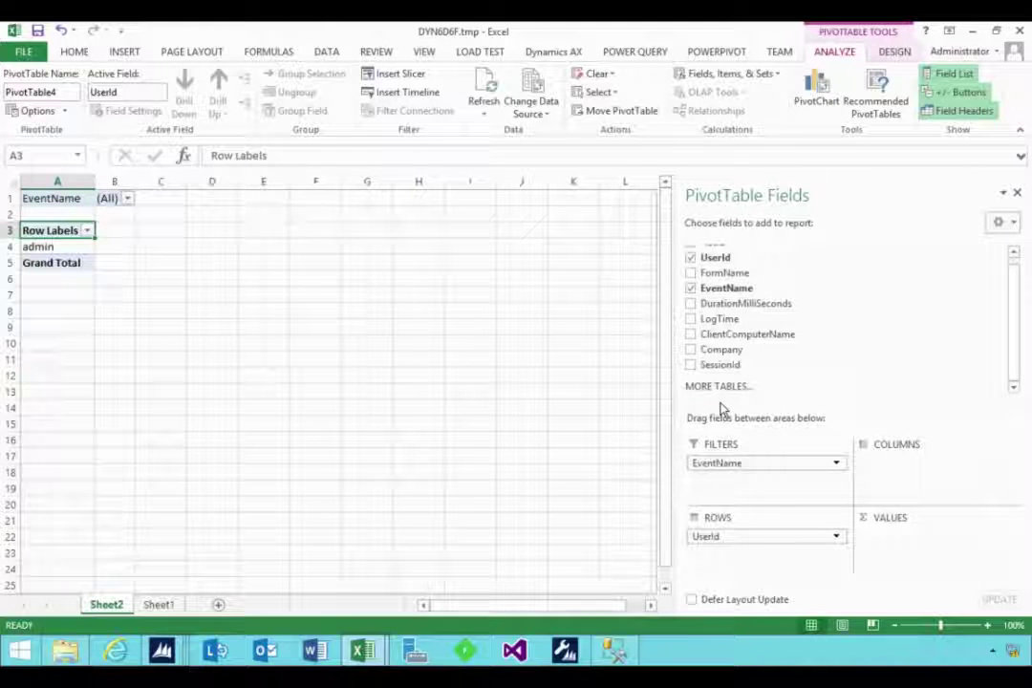
drag(734, 370, 892, 554)
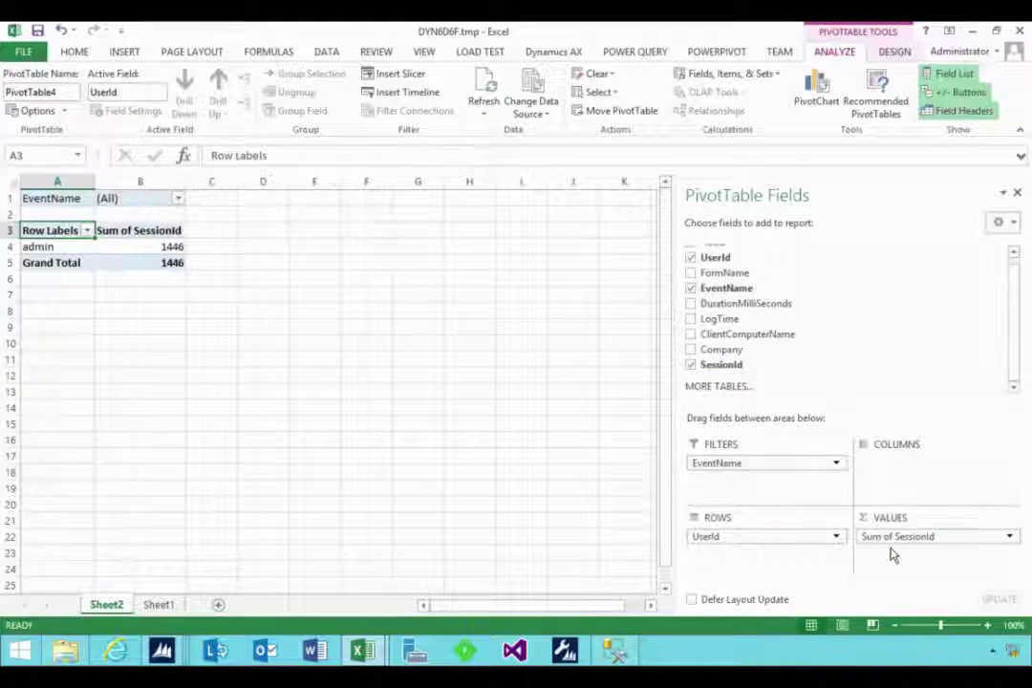
Step: Change the SessionId value field to summarize by Count instead of Sum
click(1008, 536)
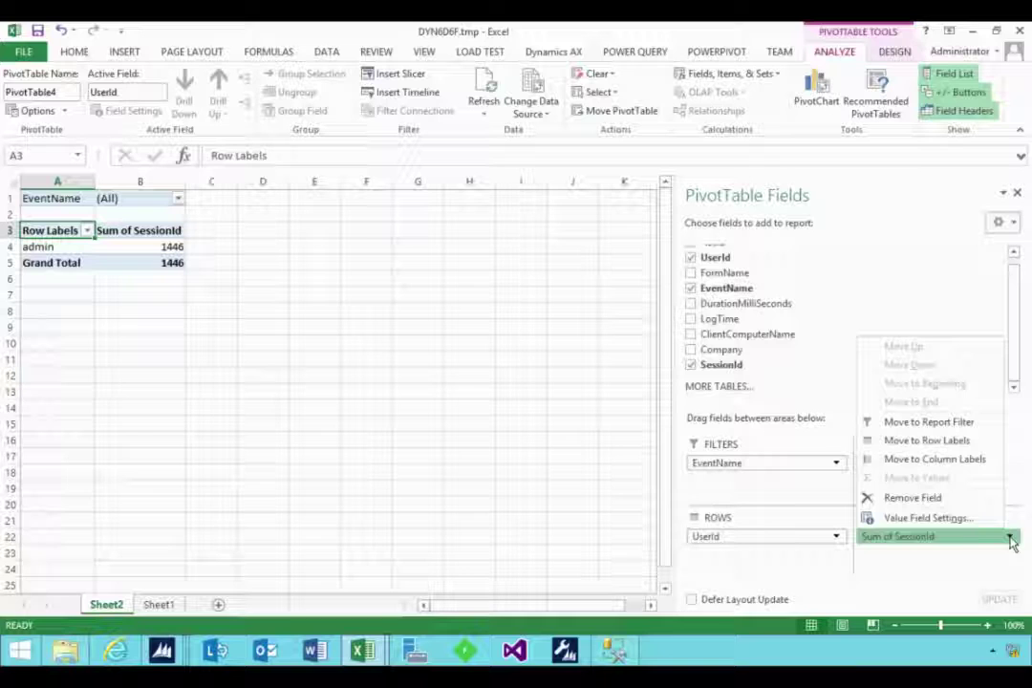
click(932, 518)
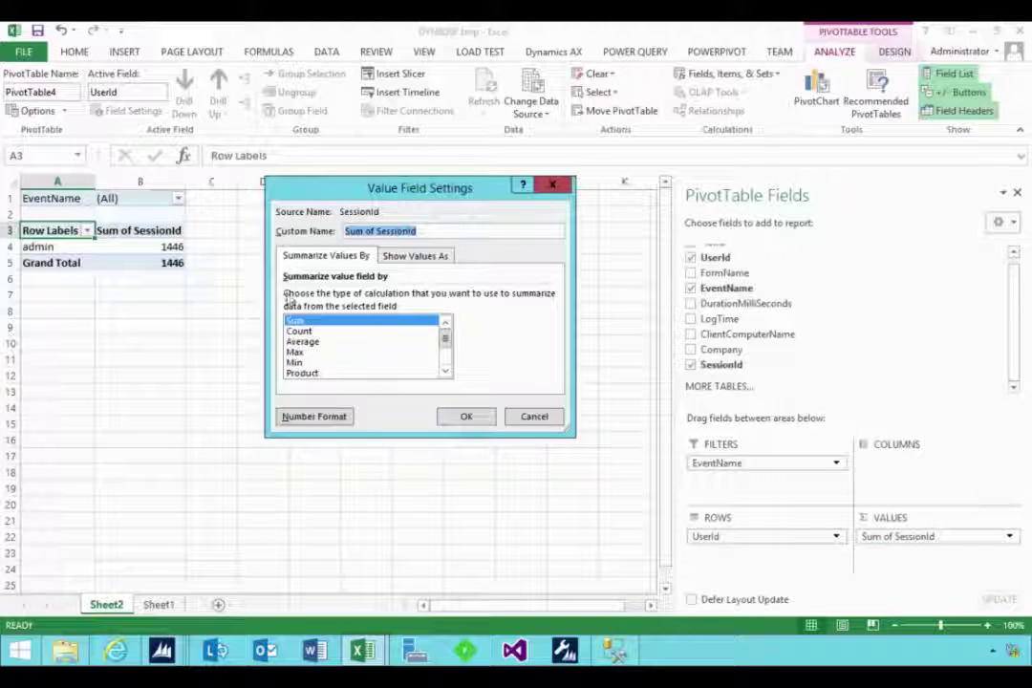
click(299, 330)
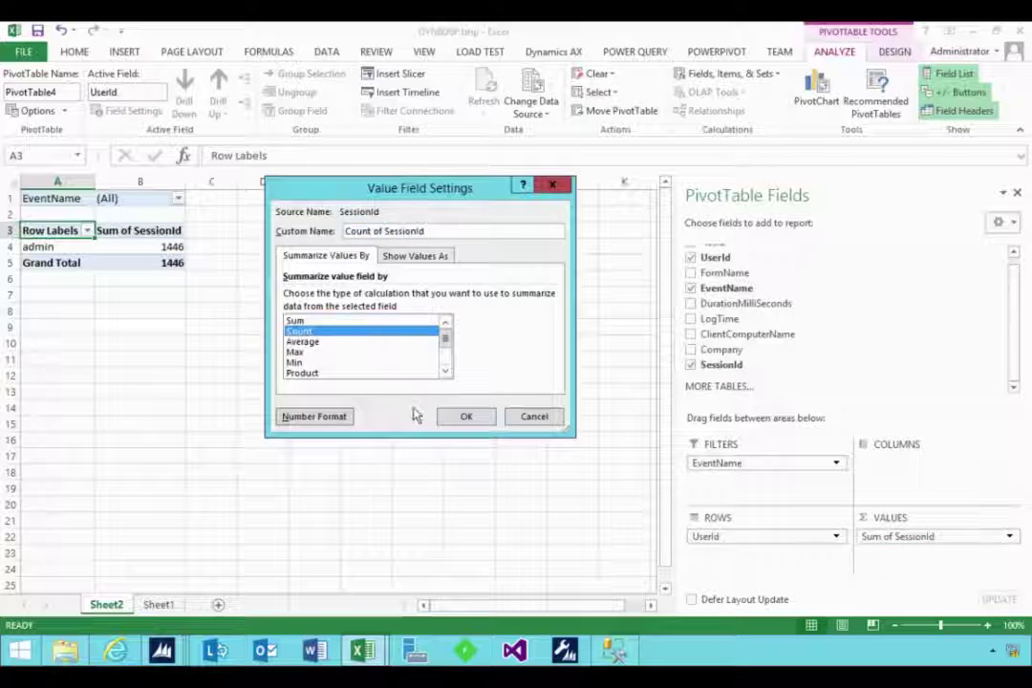
click(466, 416)
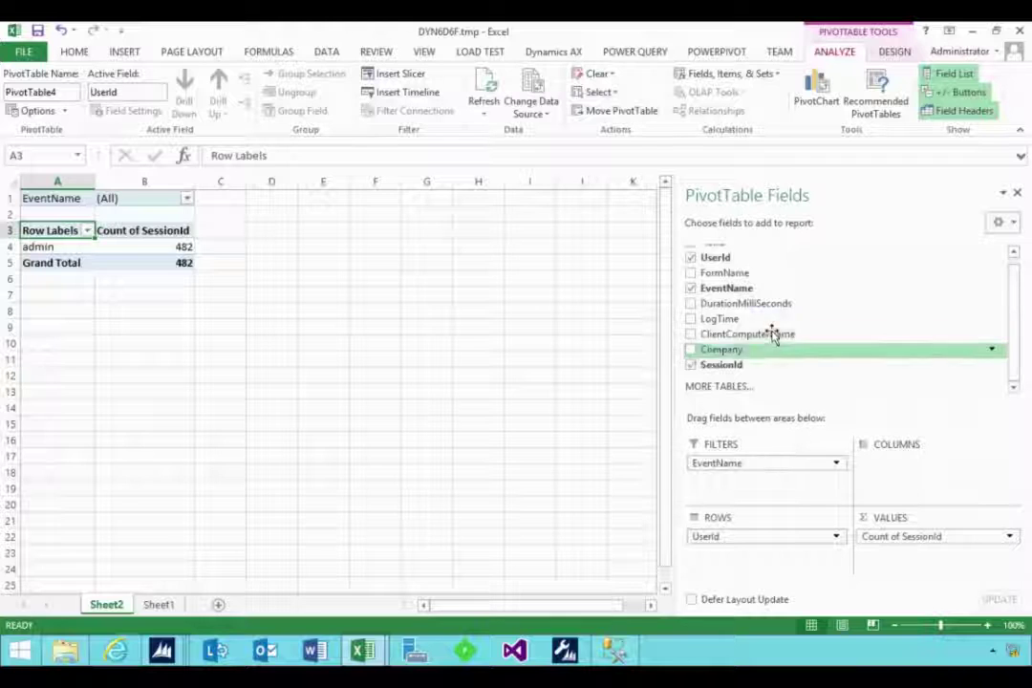
Step: Add FormName as a second row grouping and locate the CustTable row (count 12)
drag(731, 273, 783, 564)
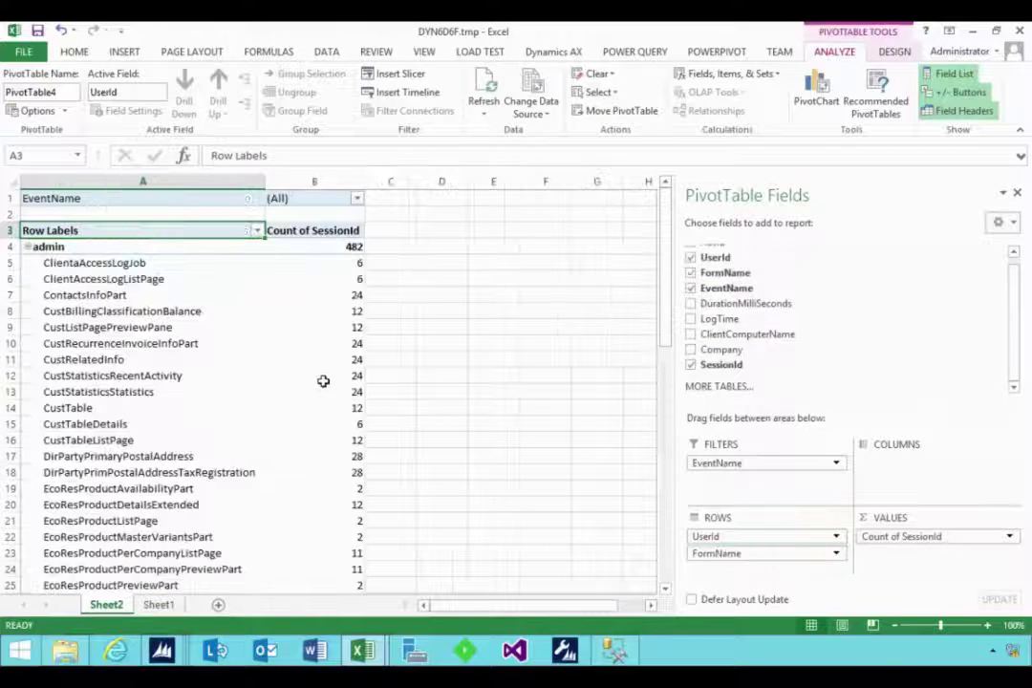
click(104, 270)
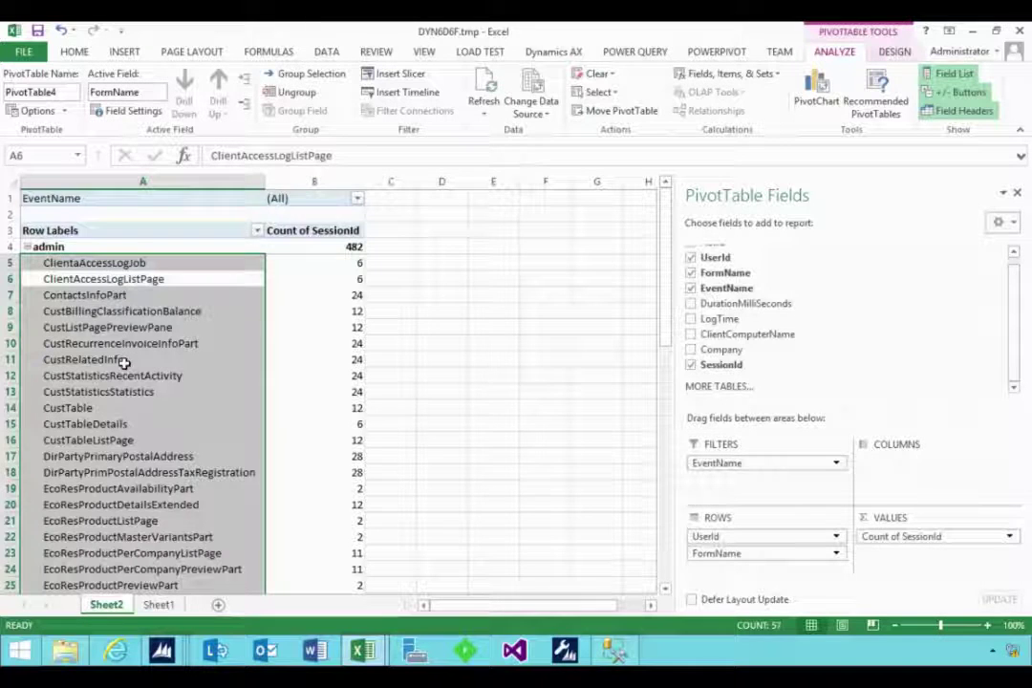
scroll(126, 373, down, 1)
click(87, 362)
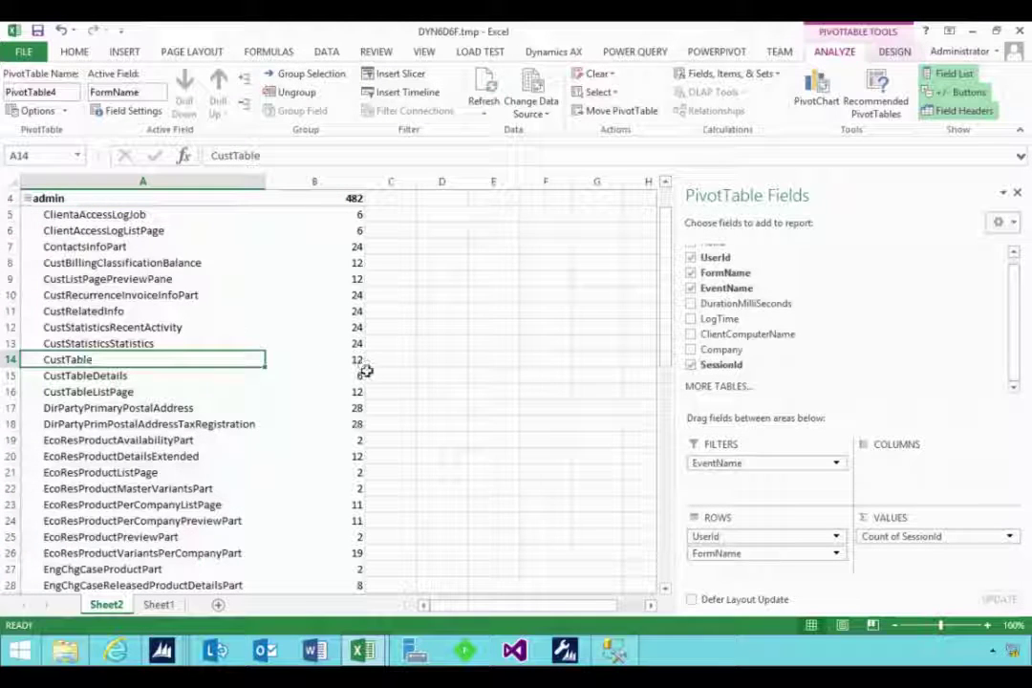
click(355, 358)
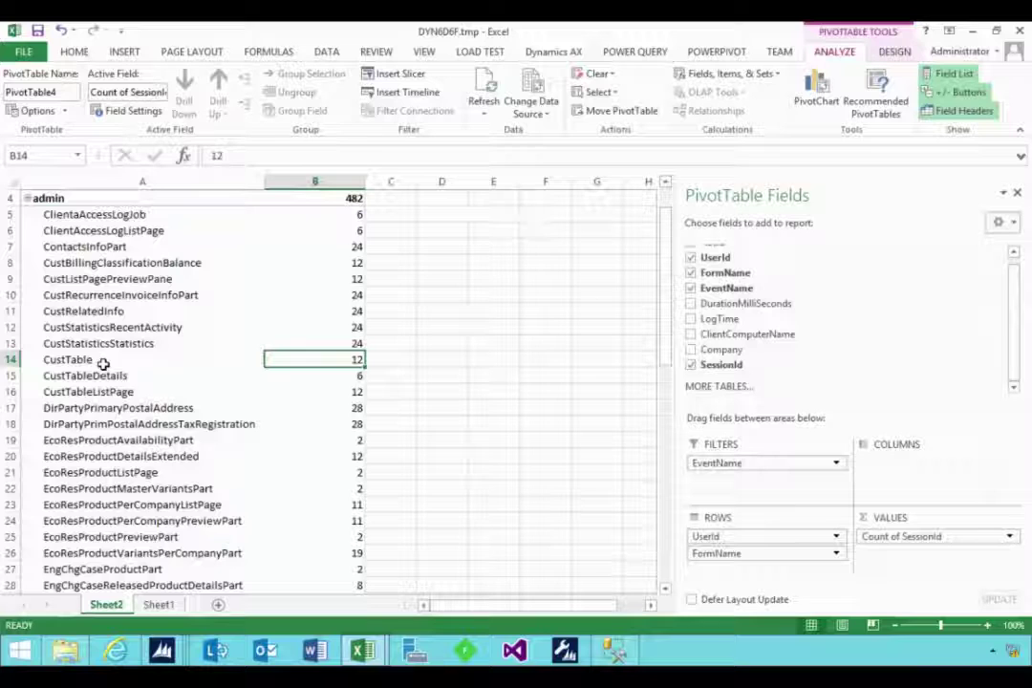
click(72, 356)
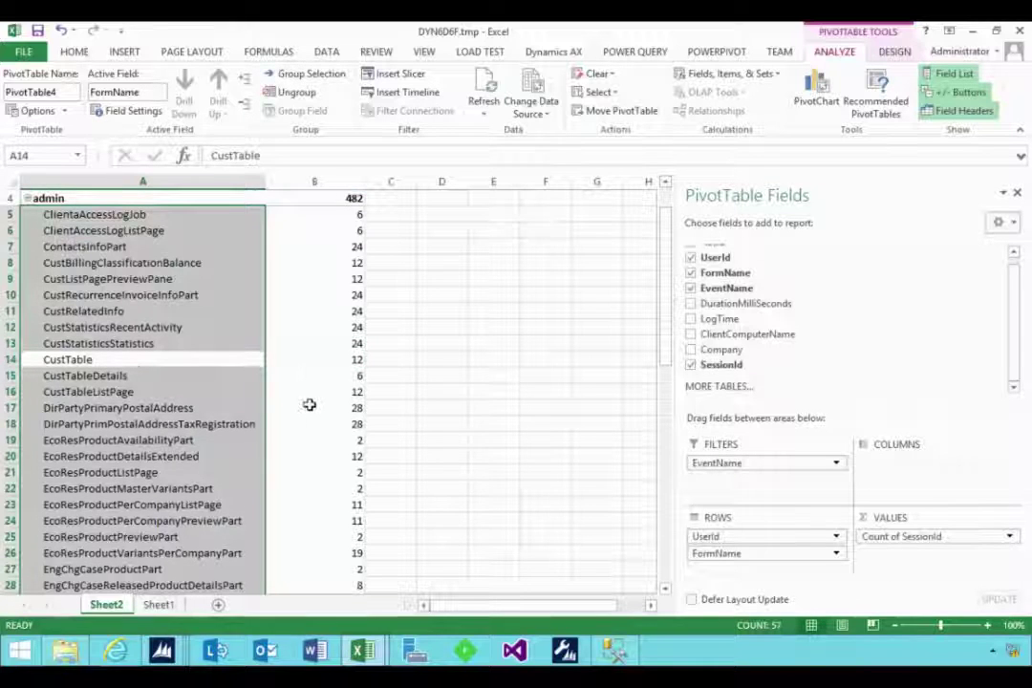
scroll(310, 404, up, 1)
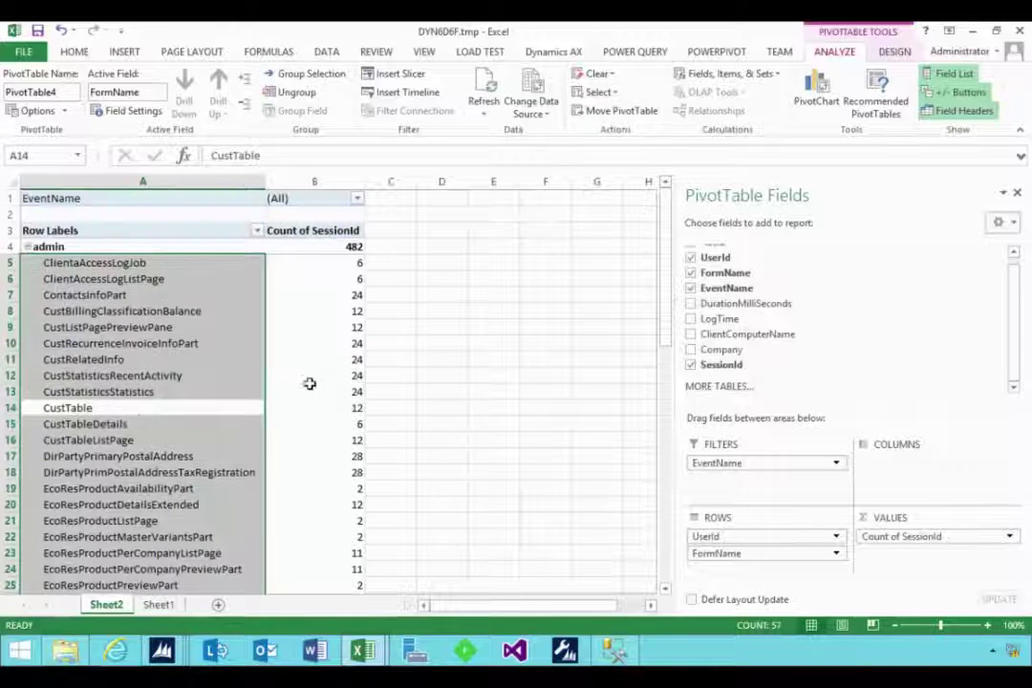
click(357, 199)
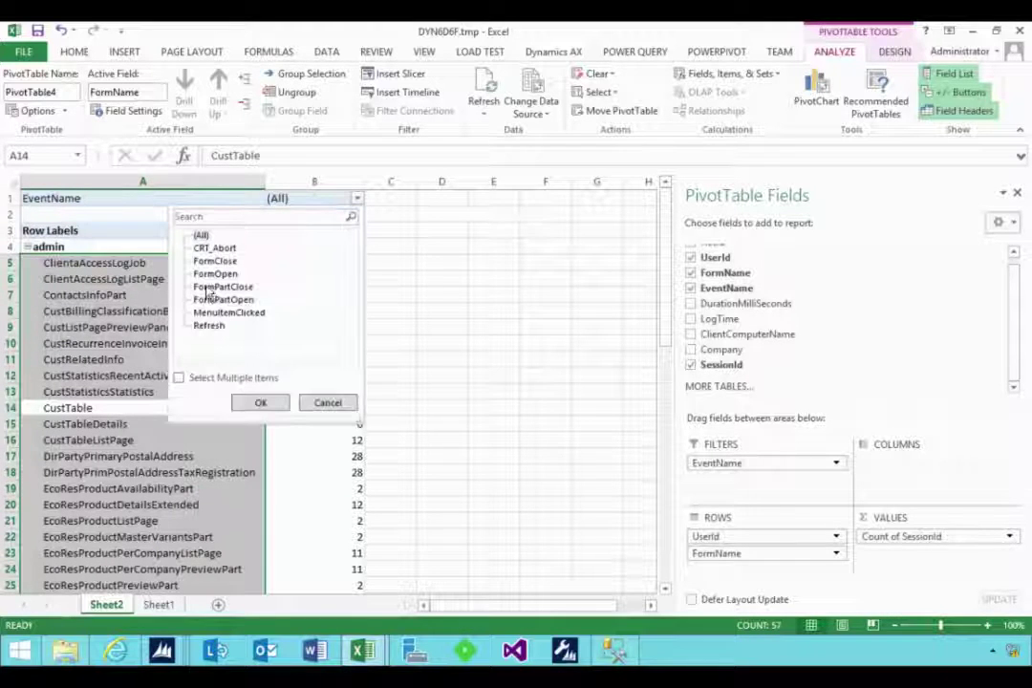
click(179, 379)
click(196, 236)
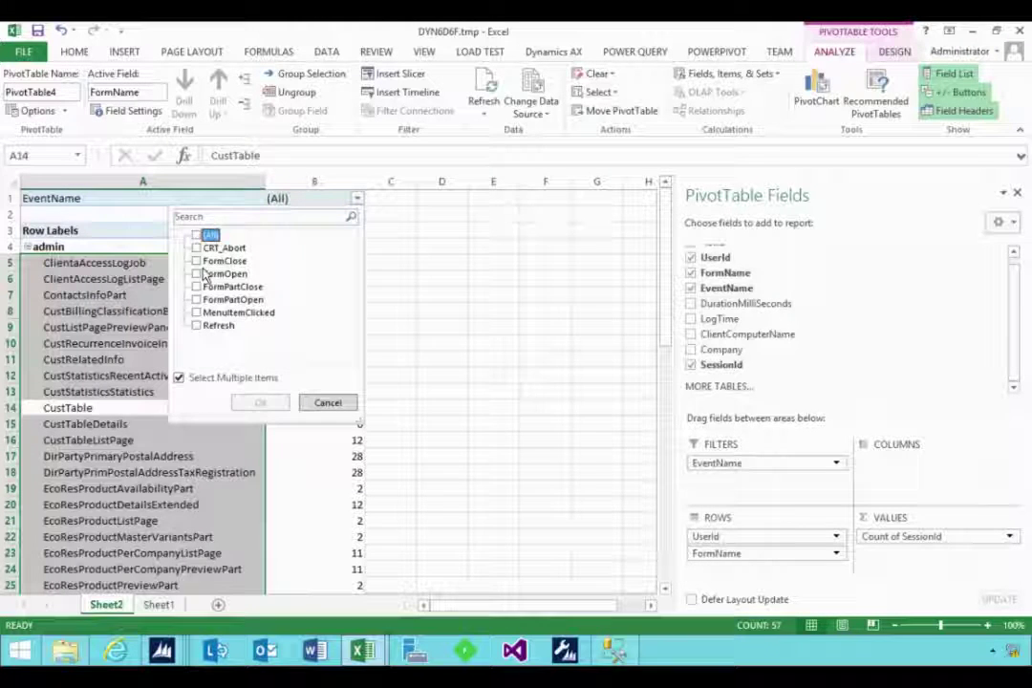
click(196, 274)
click(259, 403)
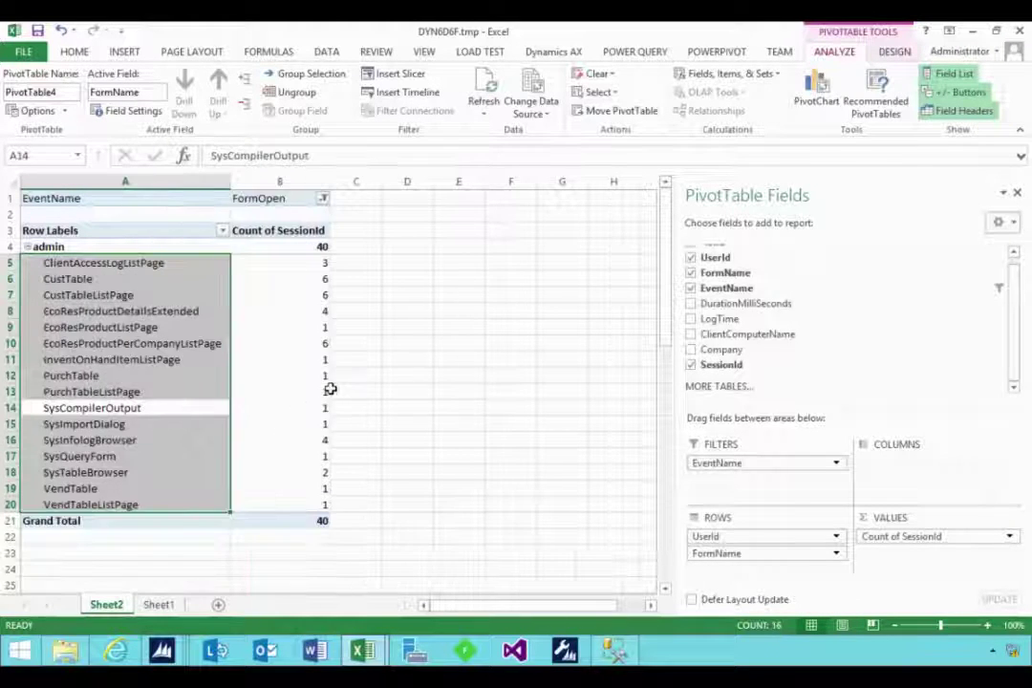
click(120, 392)
drag(83, 264, 96, 507)
click(95, 507)
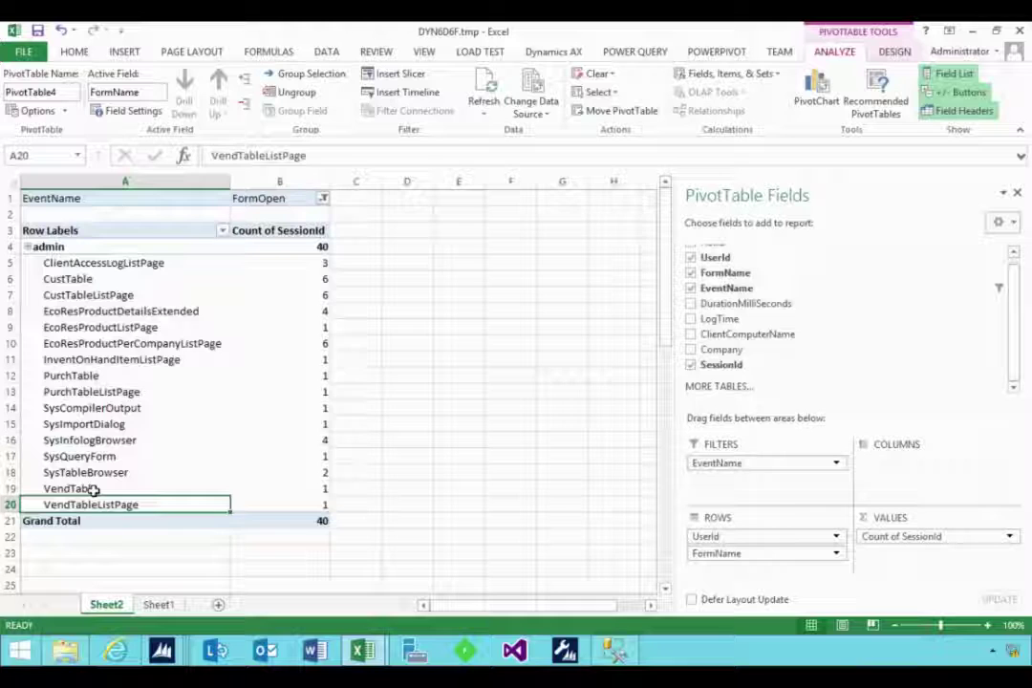
click(92, 488)
click(76, 375)
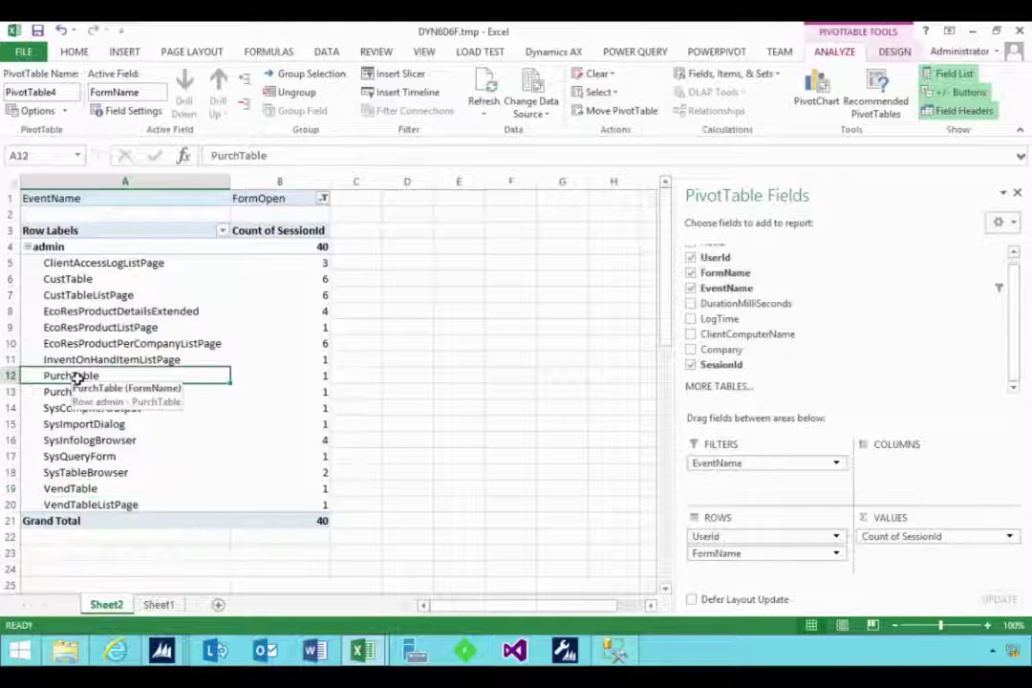
click(74, 279)
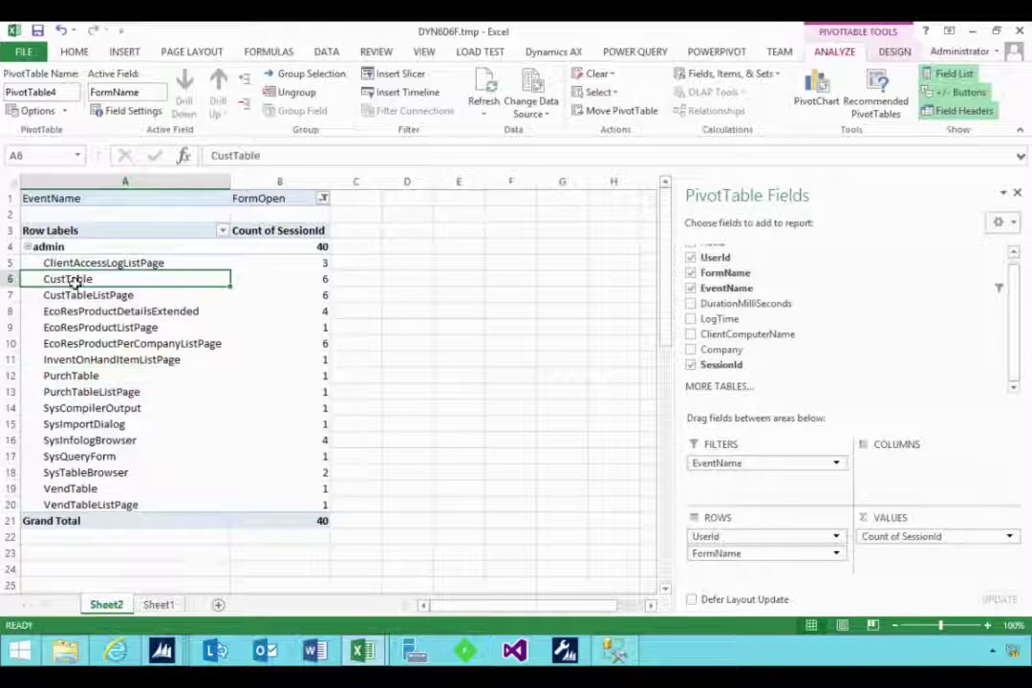
click(311, 280)
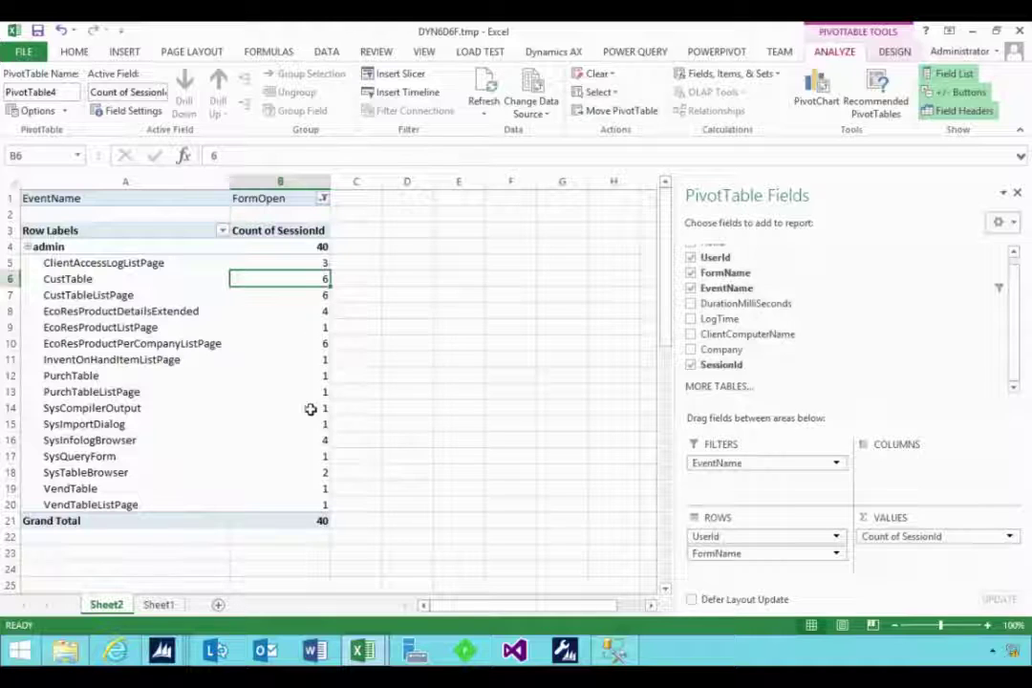
click(310, 374)
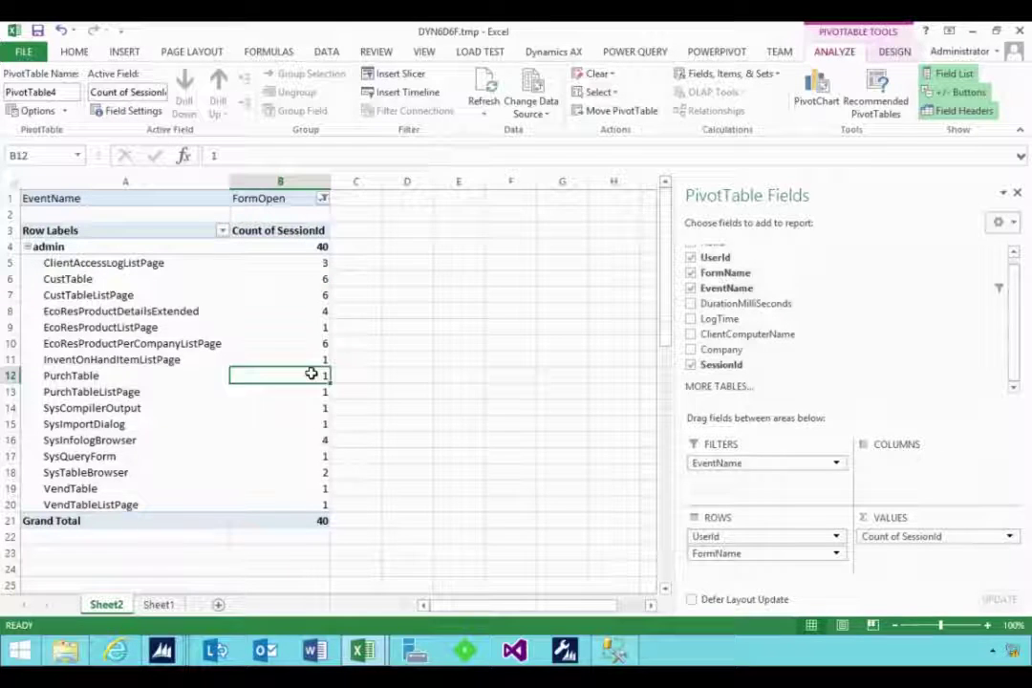
click(156, 282)
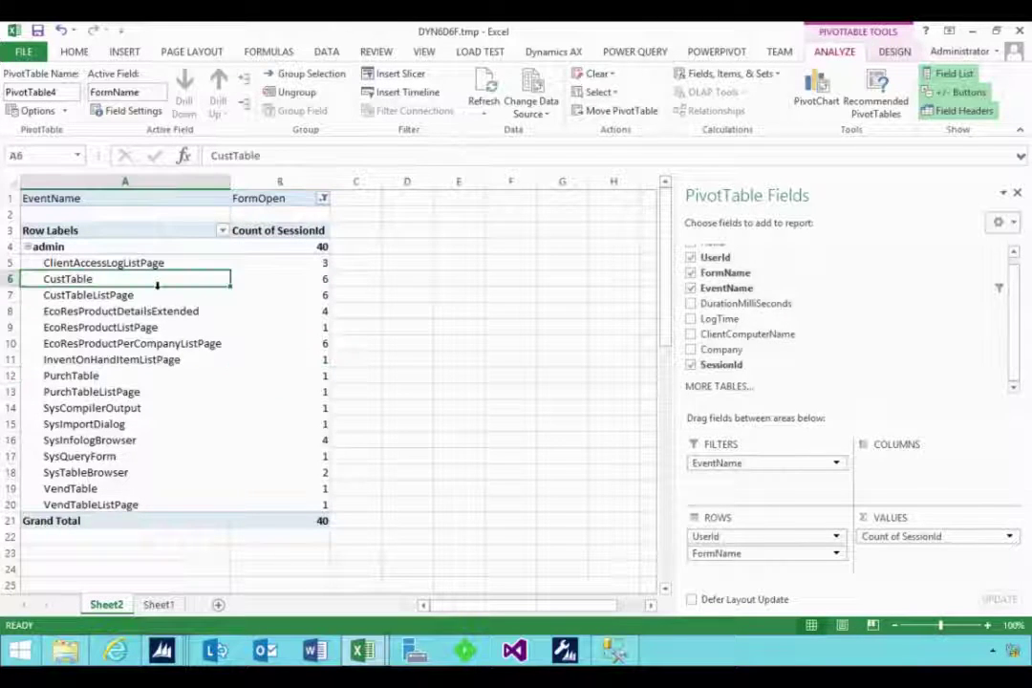
click(285, 280)
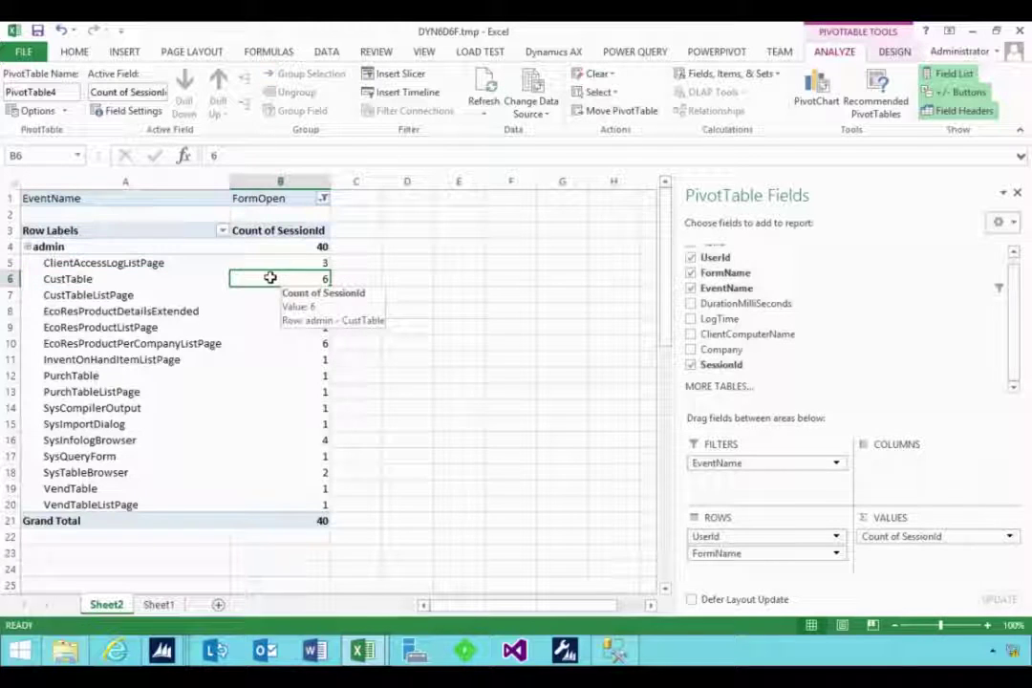
click(69, 279)
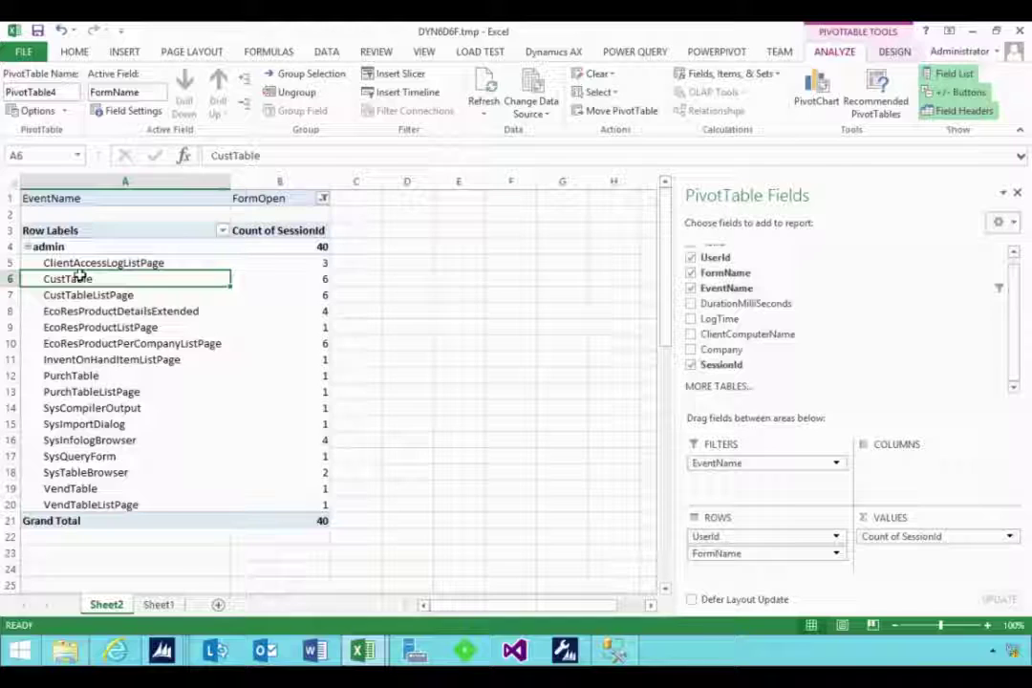
mouse_move(161, 651)
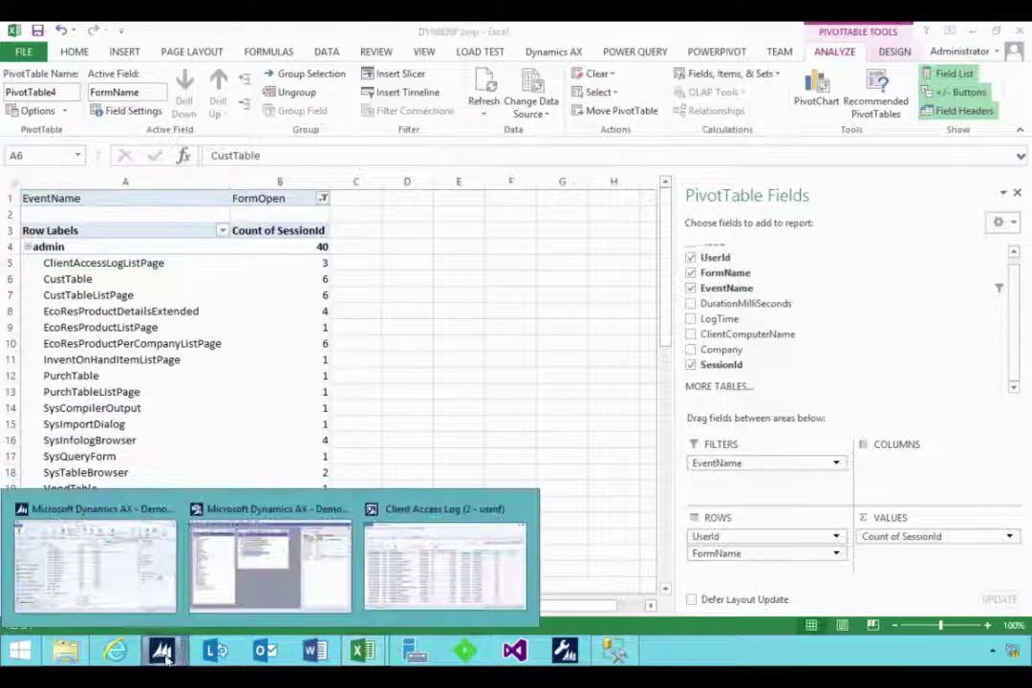
Step: In Dynamics AX, open the DE-001 Contoso Europe customer record
click(134, 595)
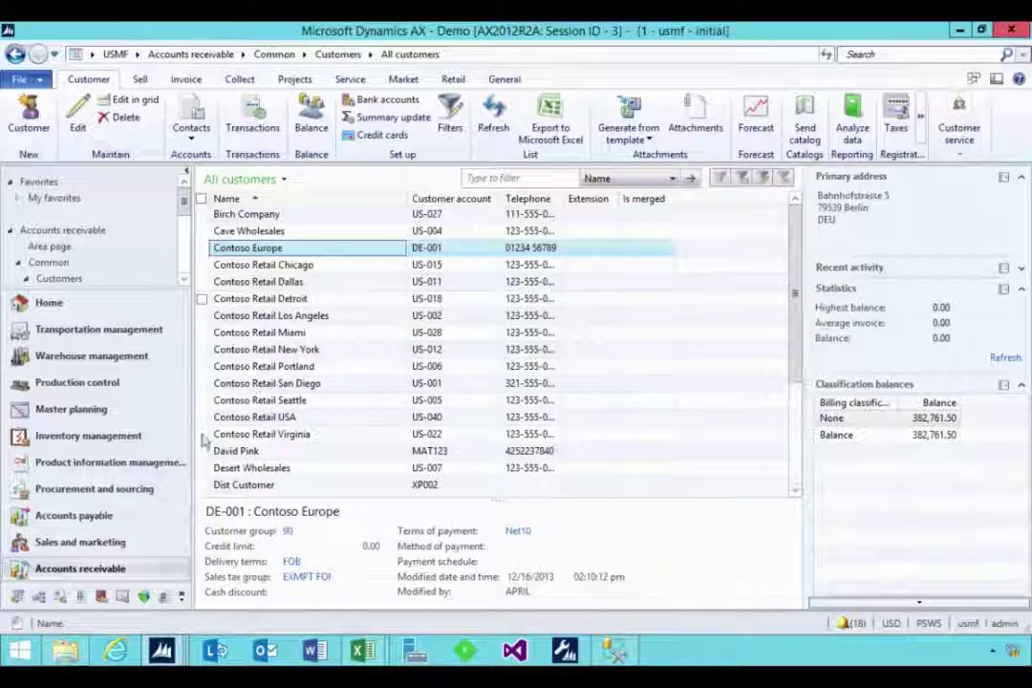
double_click(251, 250)
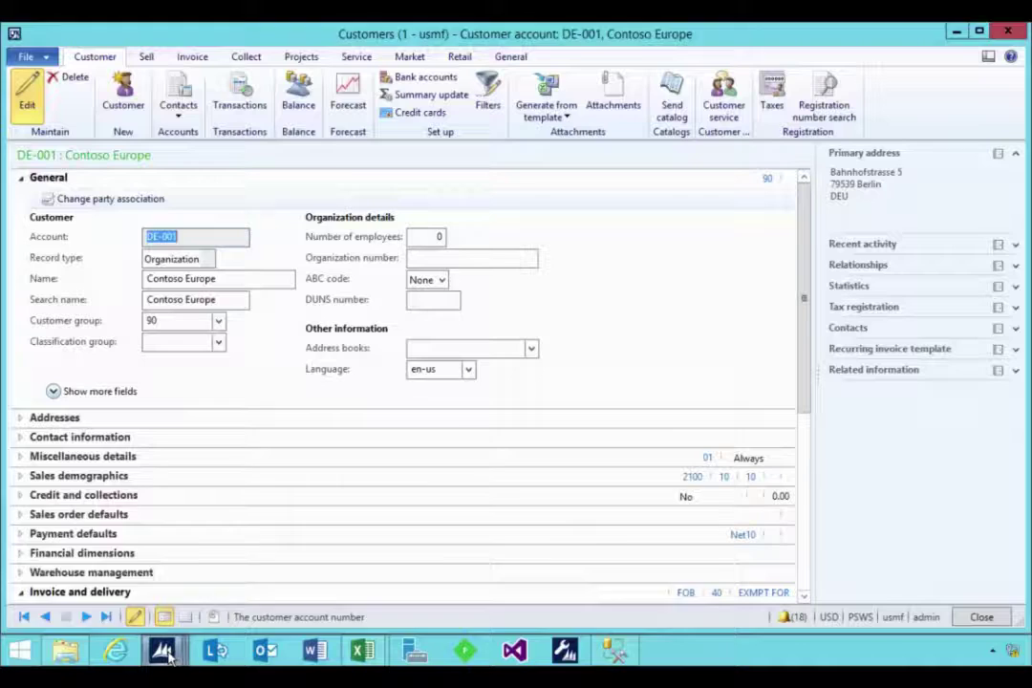
mouse_move(160, 651)
click(129, 562)
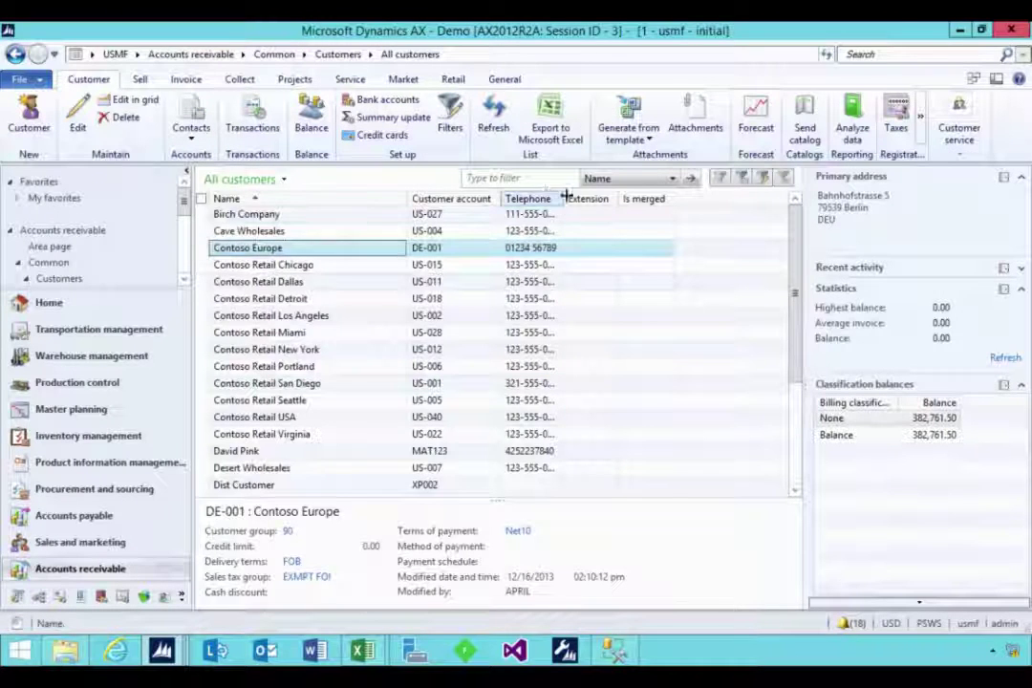
click(541, 179)
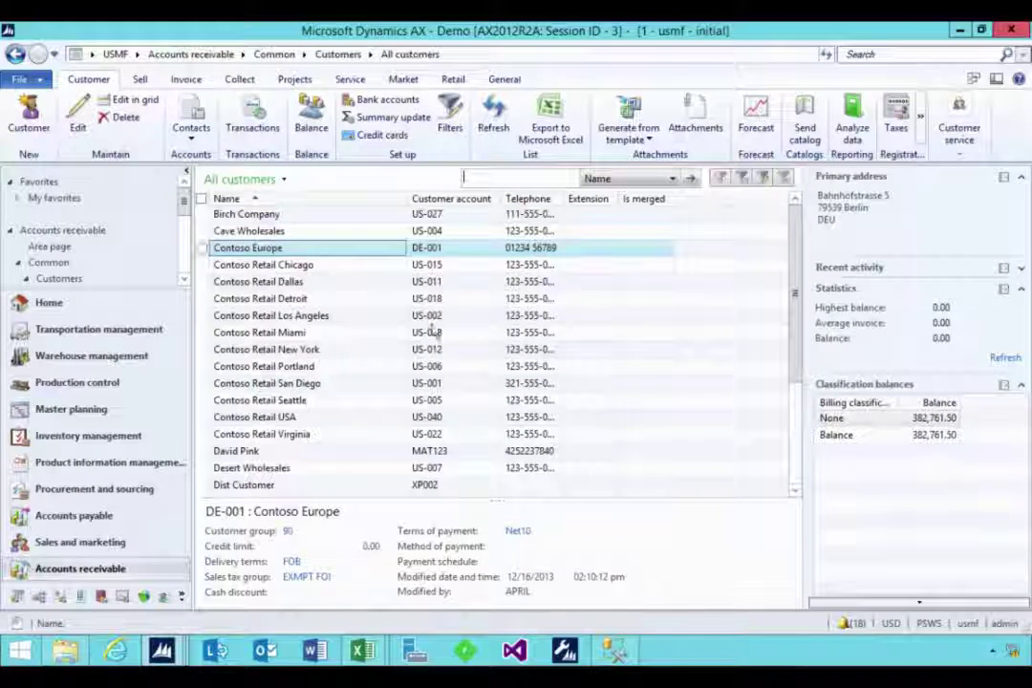
click(140, 79)
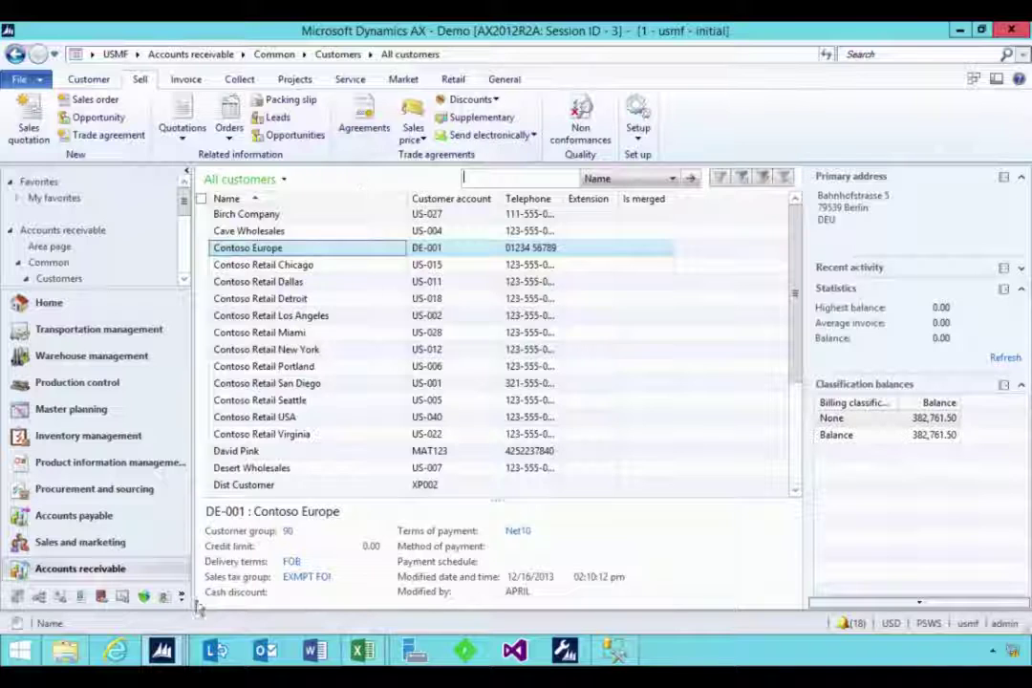
mouse_move(160, 651)
click(640, 546)
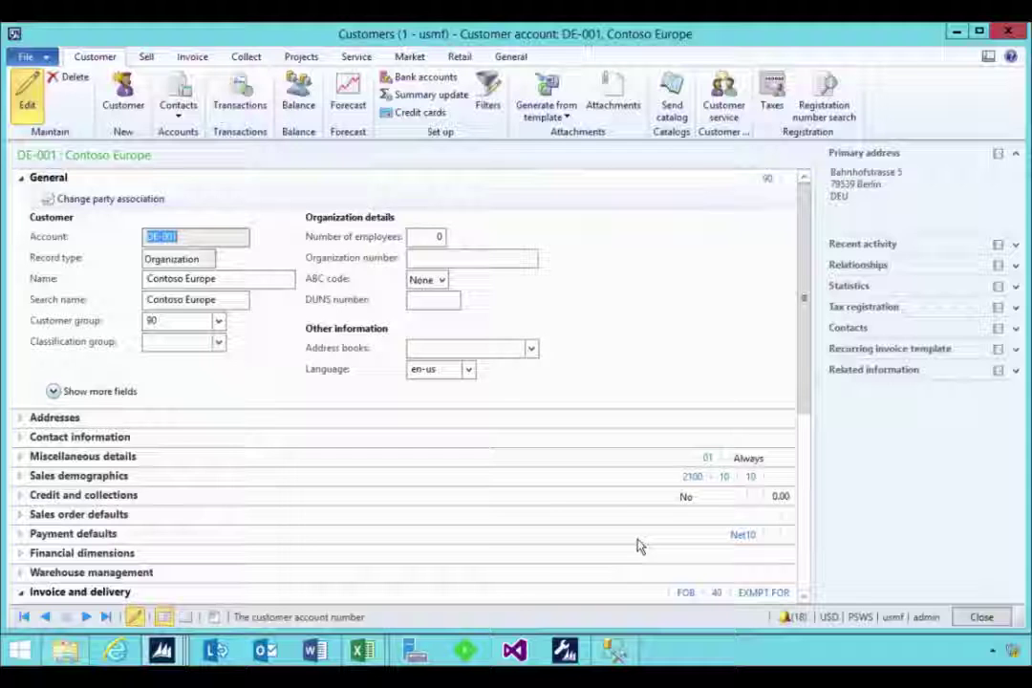
Step: Switch to grid view, pick US-002 Contoso Retail Los Angeles, and show its details maximized
click(190, 617)
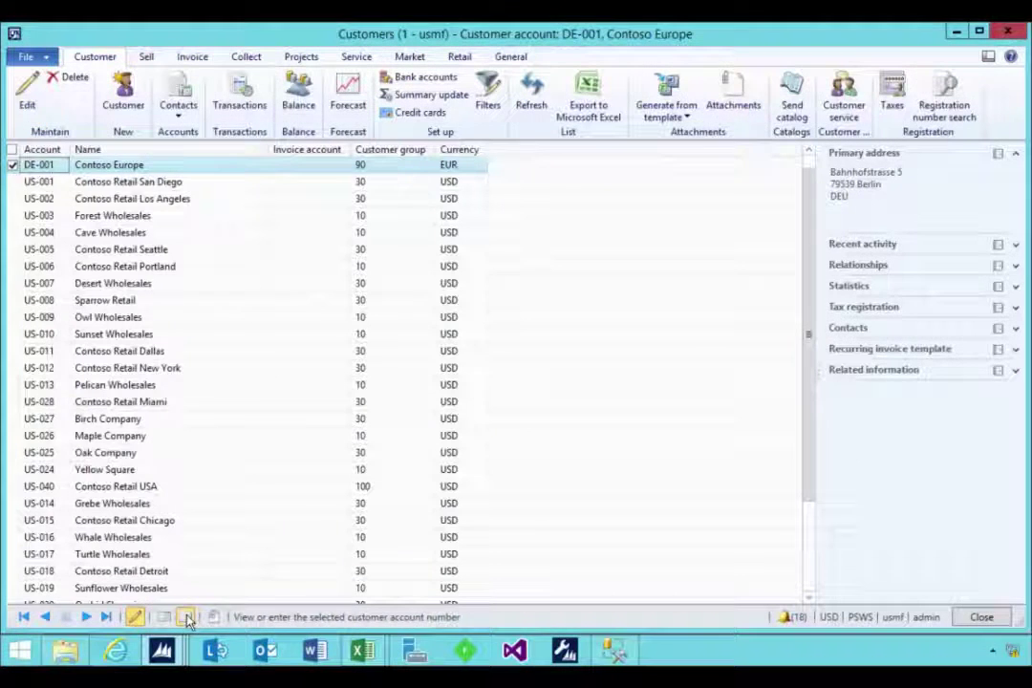
click(41, 199)
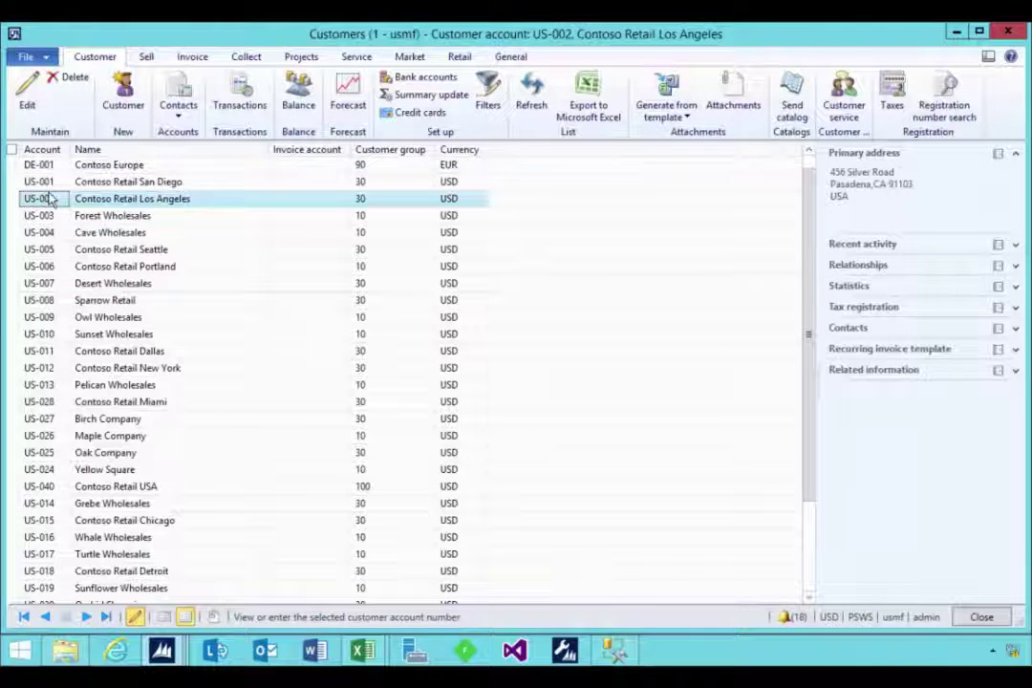
right_click(50, 198)
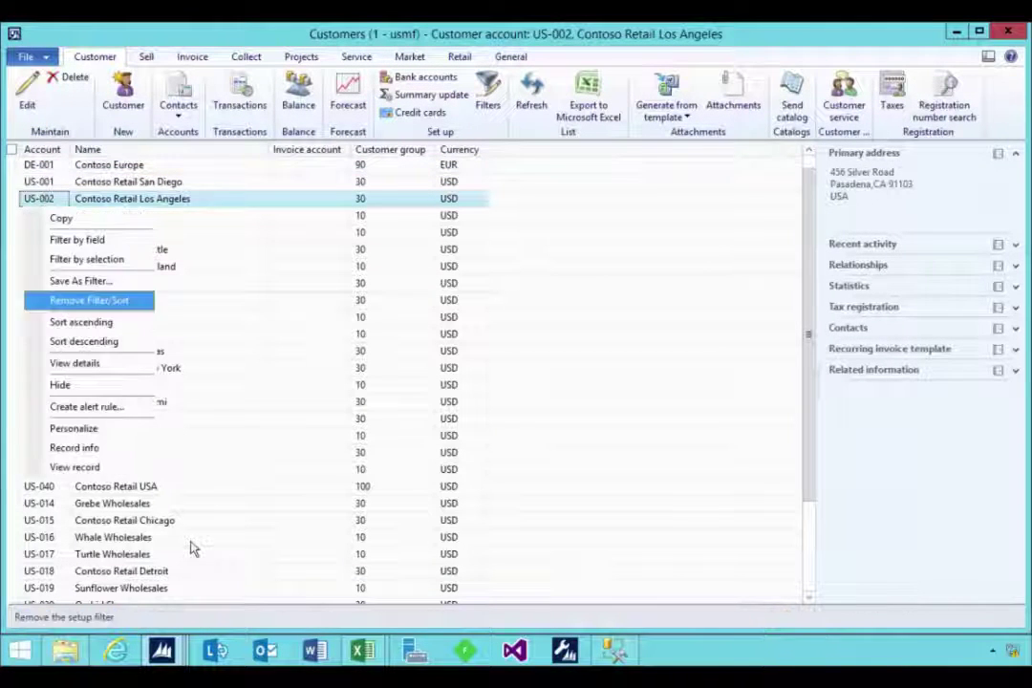
click(148, 180)
click(153, 198)
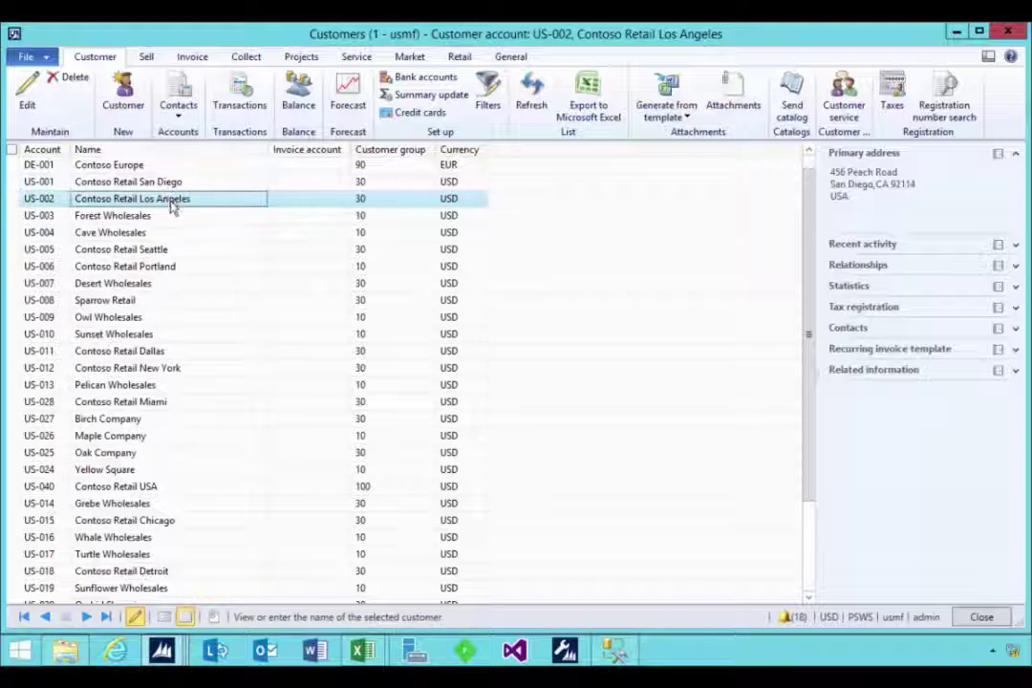
click(164, 617)
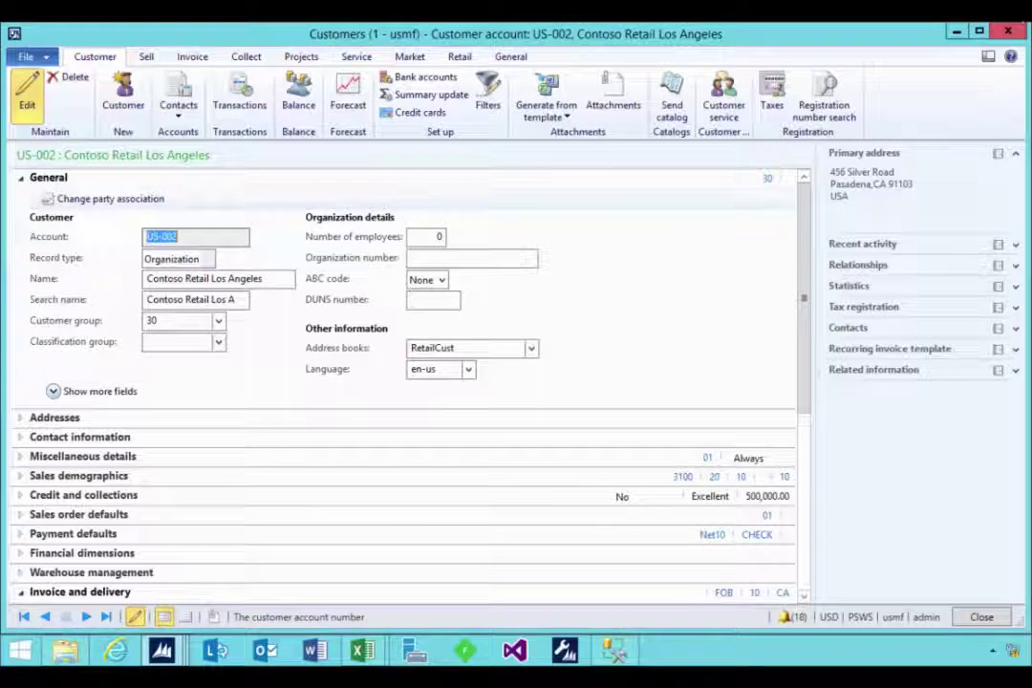
click(981, 35)
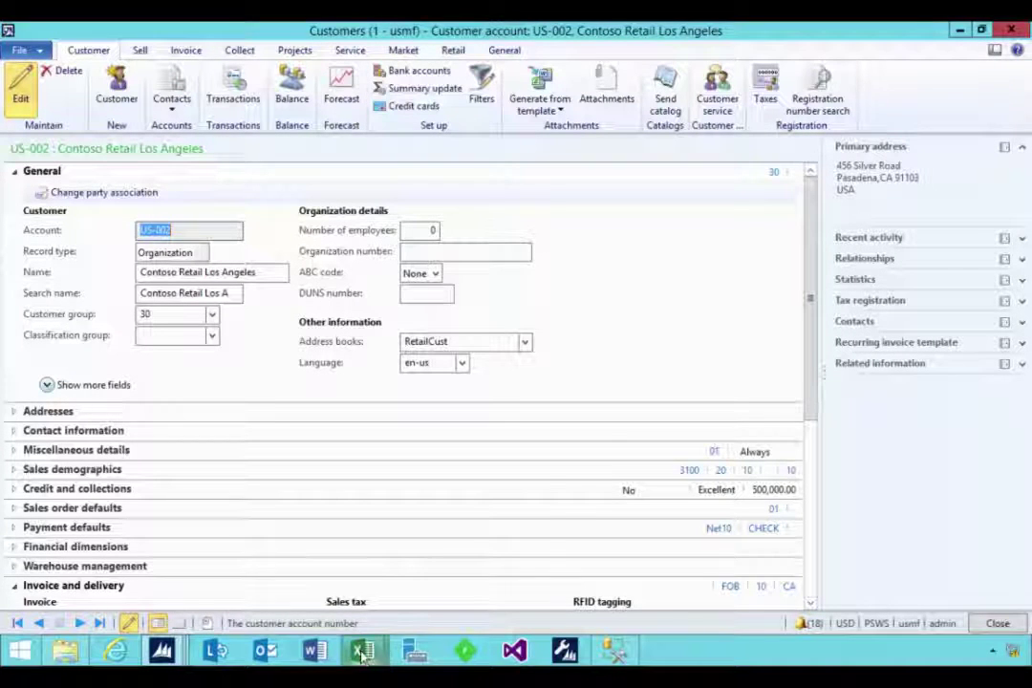
Step: Bring the DYN476F.tmp log workbook with the six CustTable FormOpen rows to the front
mouse_move(363, 655)
click(310, 564)
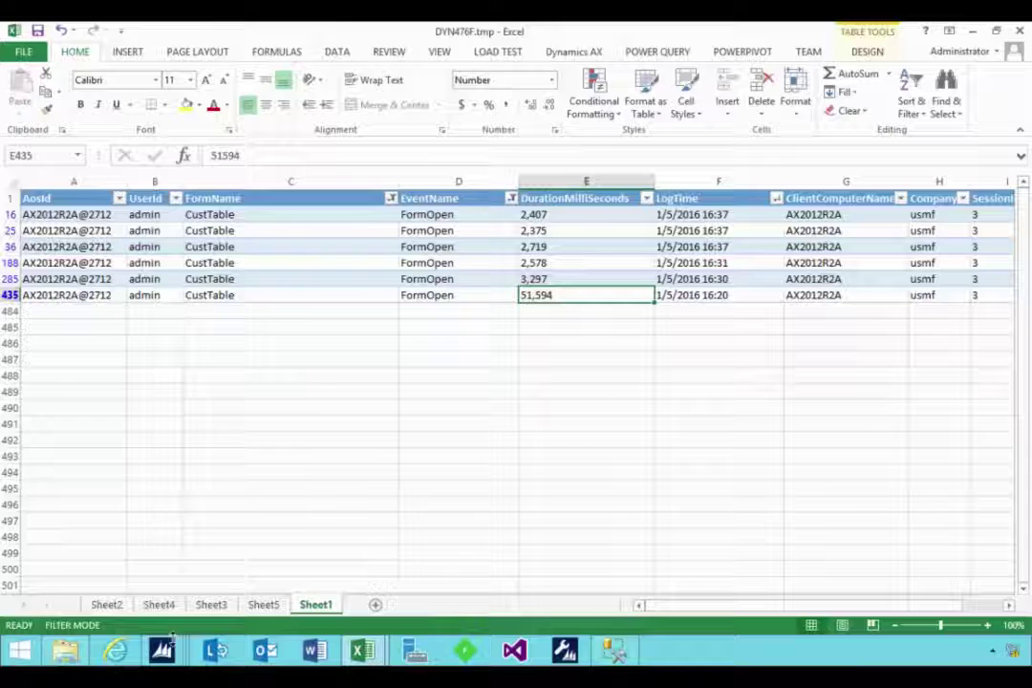
mouse_move(164, 650)
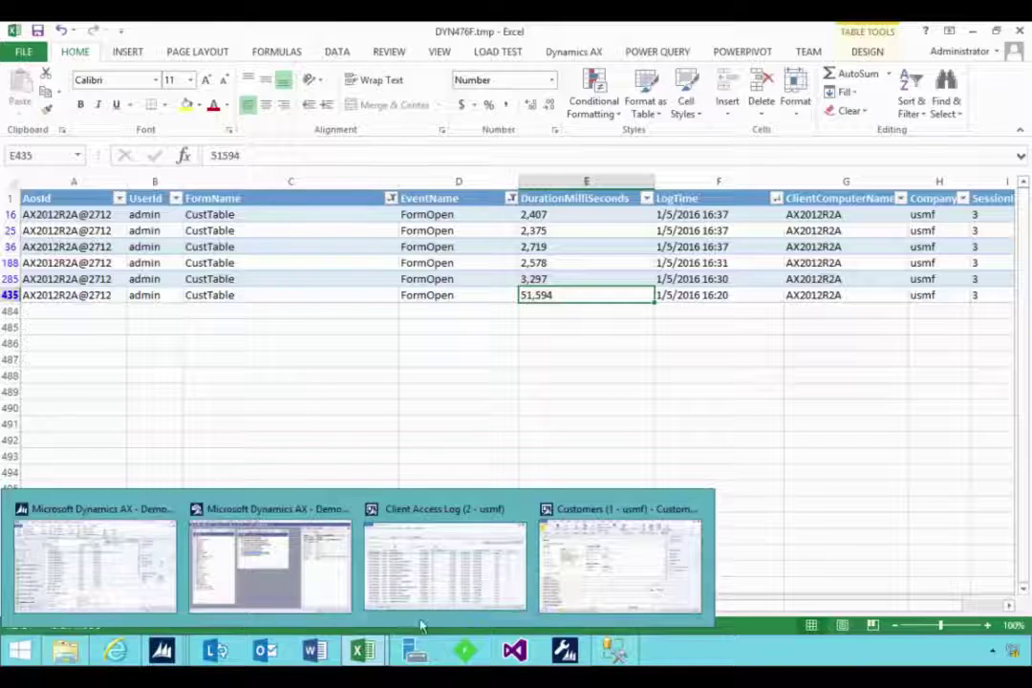
Step: Show the SQLQuery2 script updating USERINFO, then return to the Client Access Log window
click(613, 651)
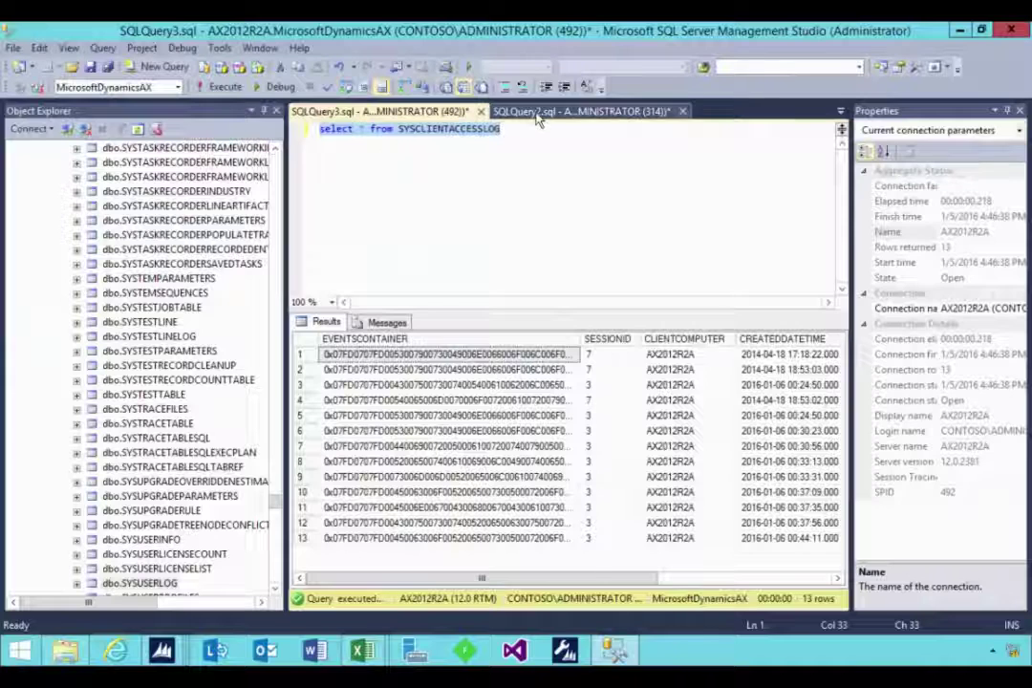
click(535, 112)
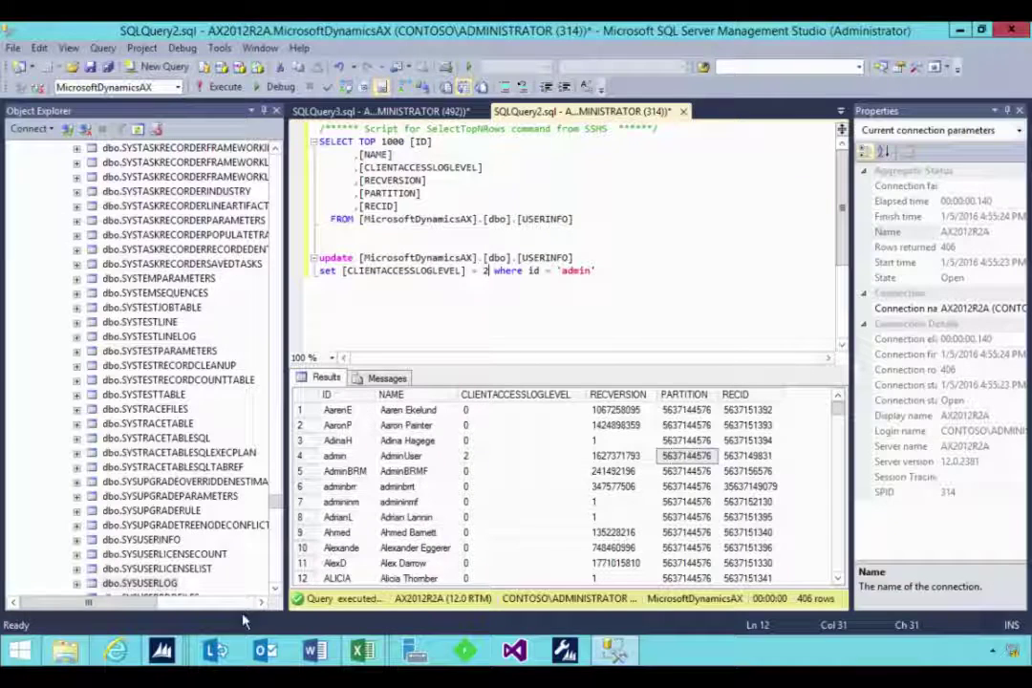
mouse_move(168, 655)
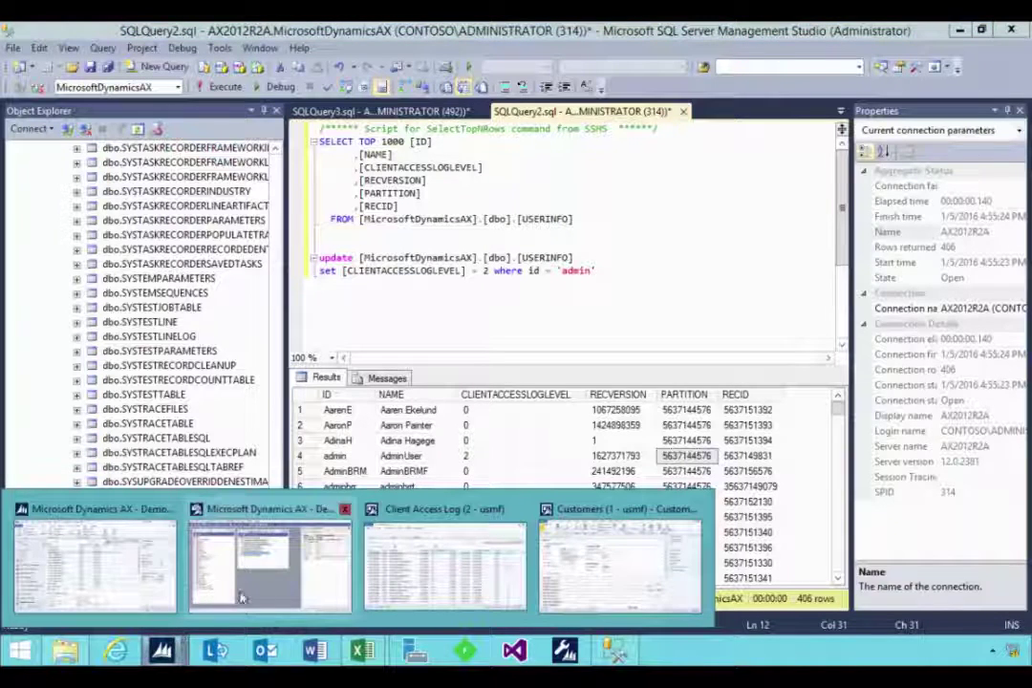
click(406, 569)
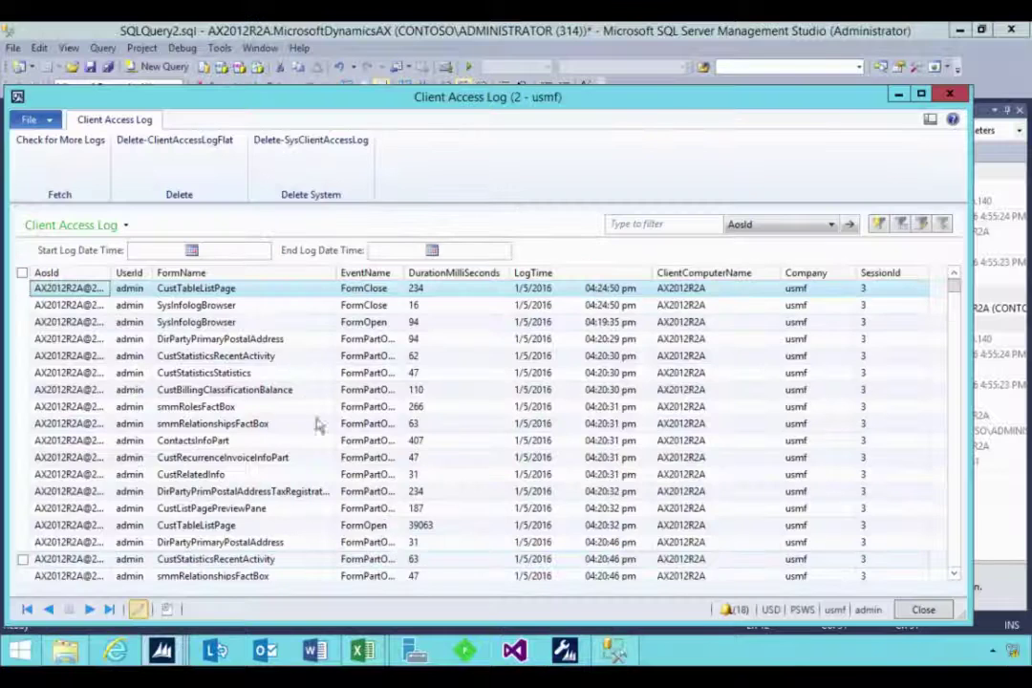
Step: Select the SysInfologBrowser entry, raise the log window, then highlight CLIENTACCESSLOGLEVEL in SSMS
click(136, 311)
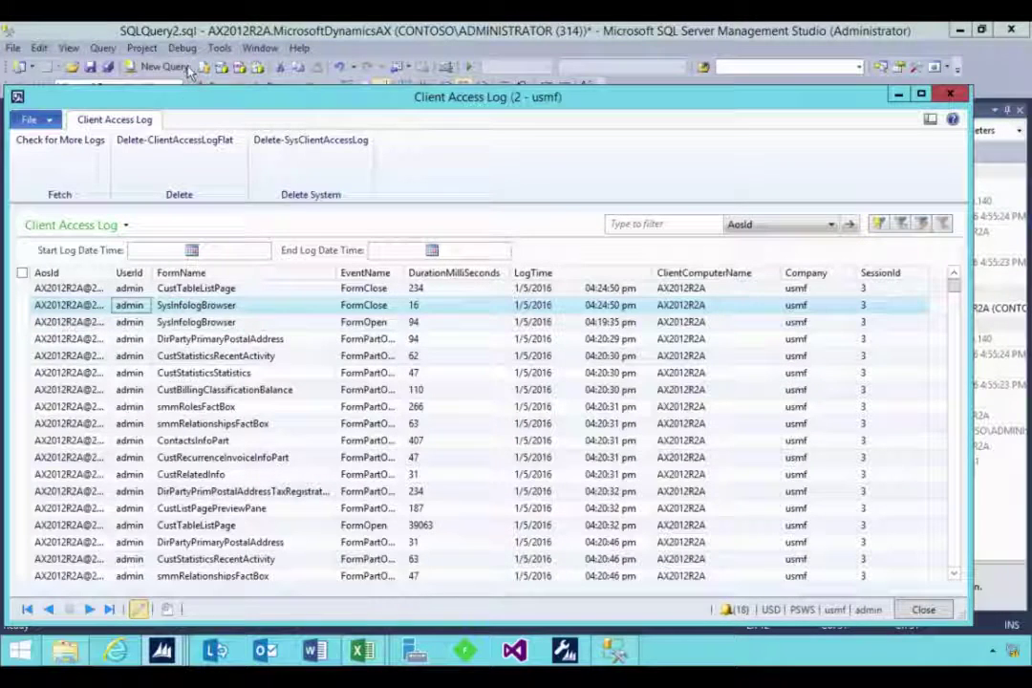
drag(189, 96, 197, 76)
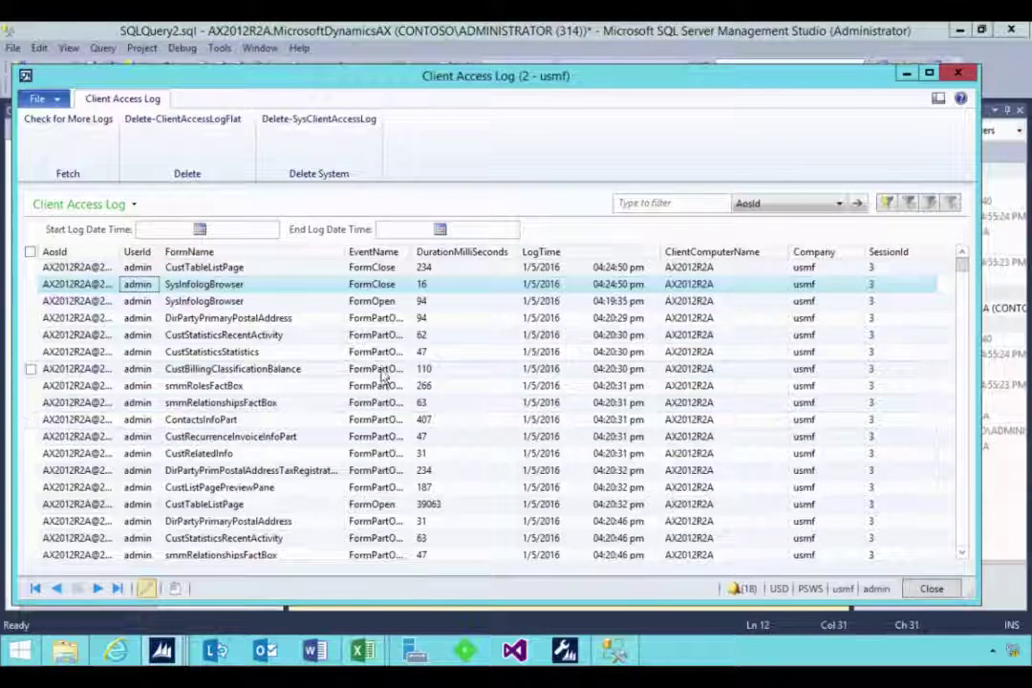
mouse_move(615, 651)
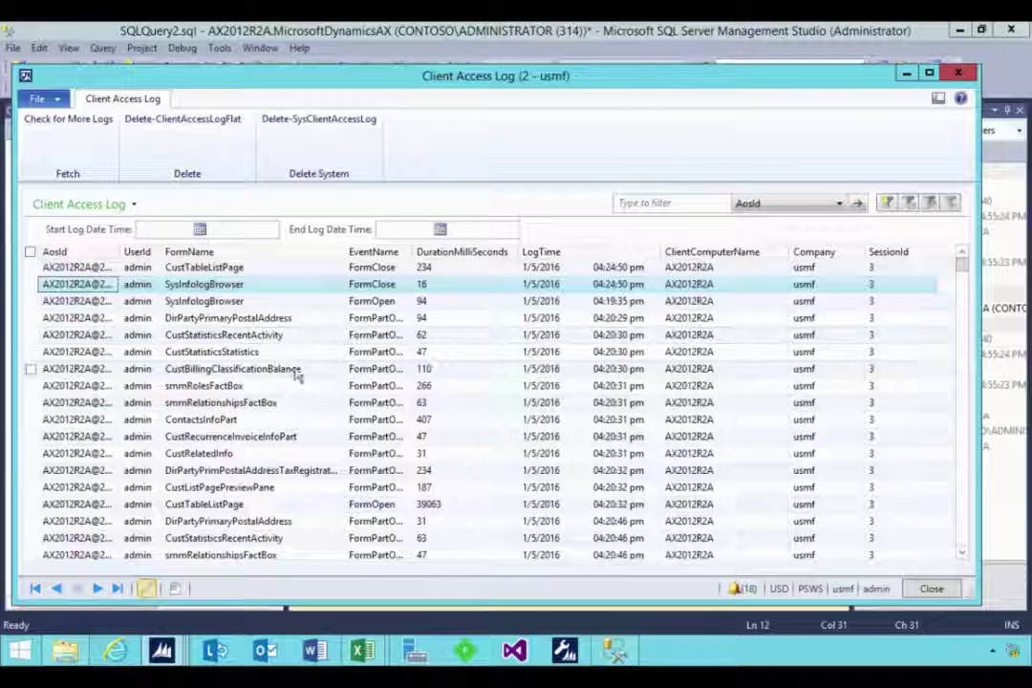
mouse_move(161, 651)
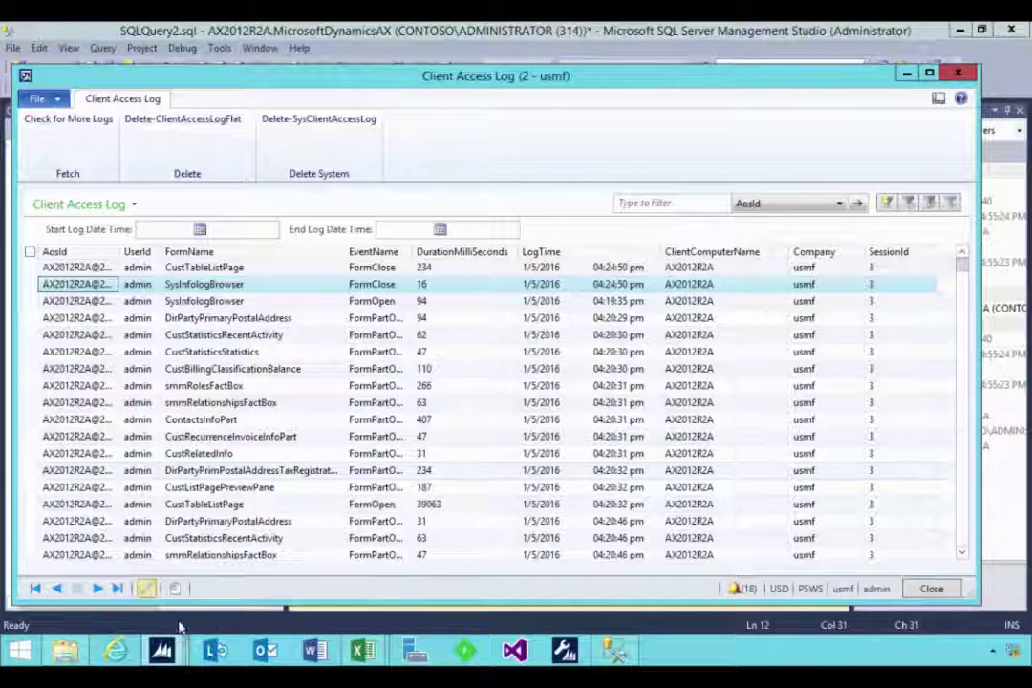
click(613, 651)
double_click(394, 273)
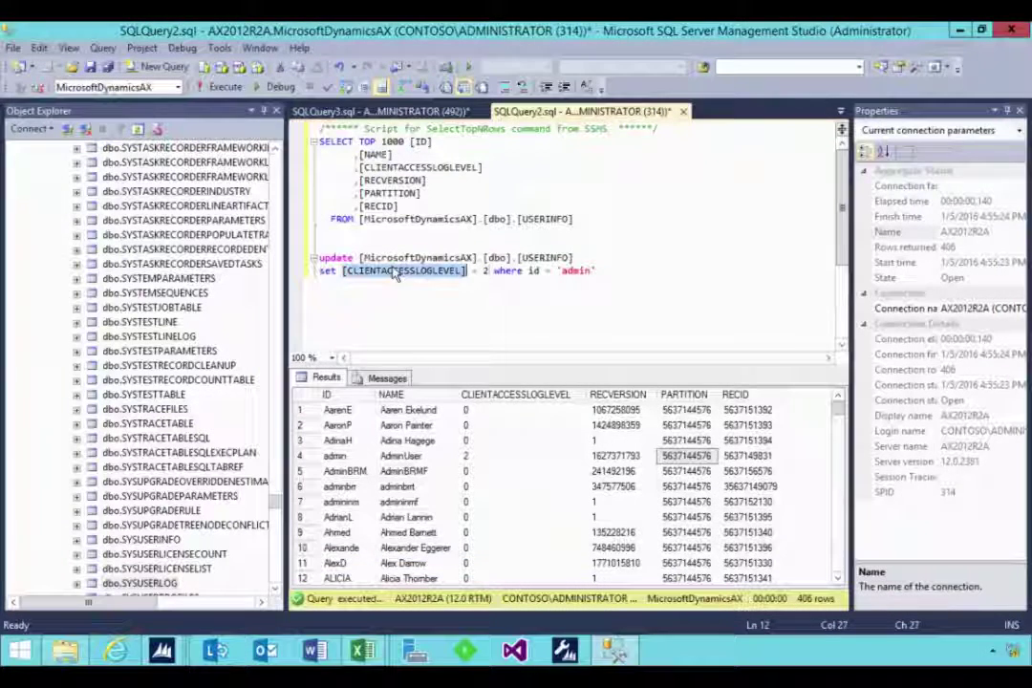
click(161, 650)
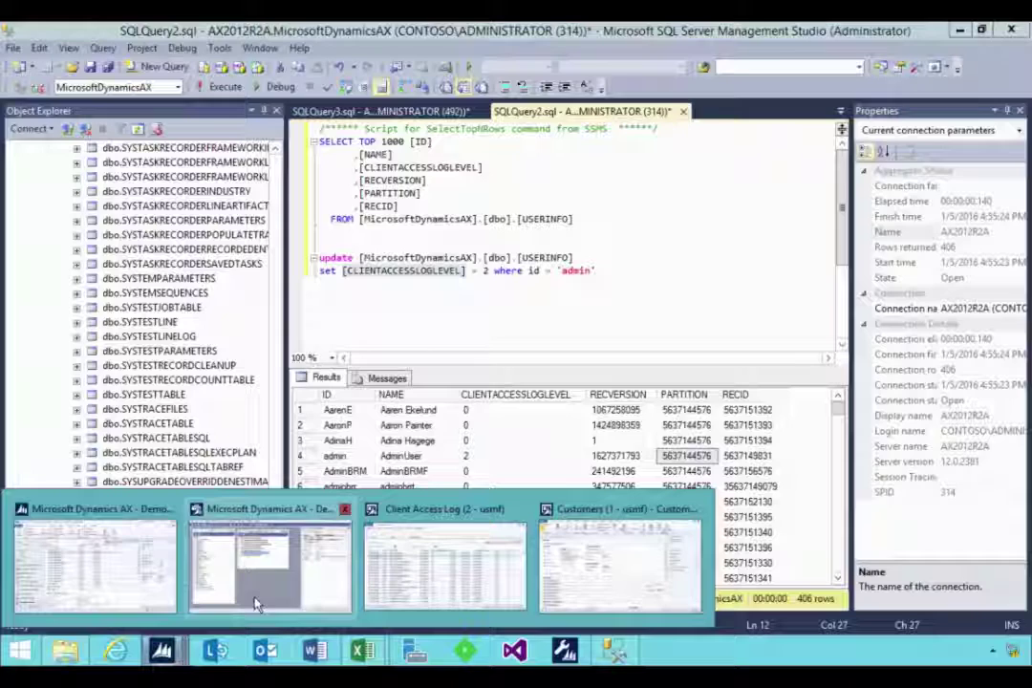
Step: Switch to the development workspace showing ClientAccessLogProject in the AOT
click(266, 596)
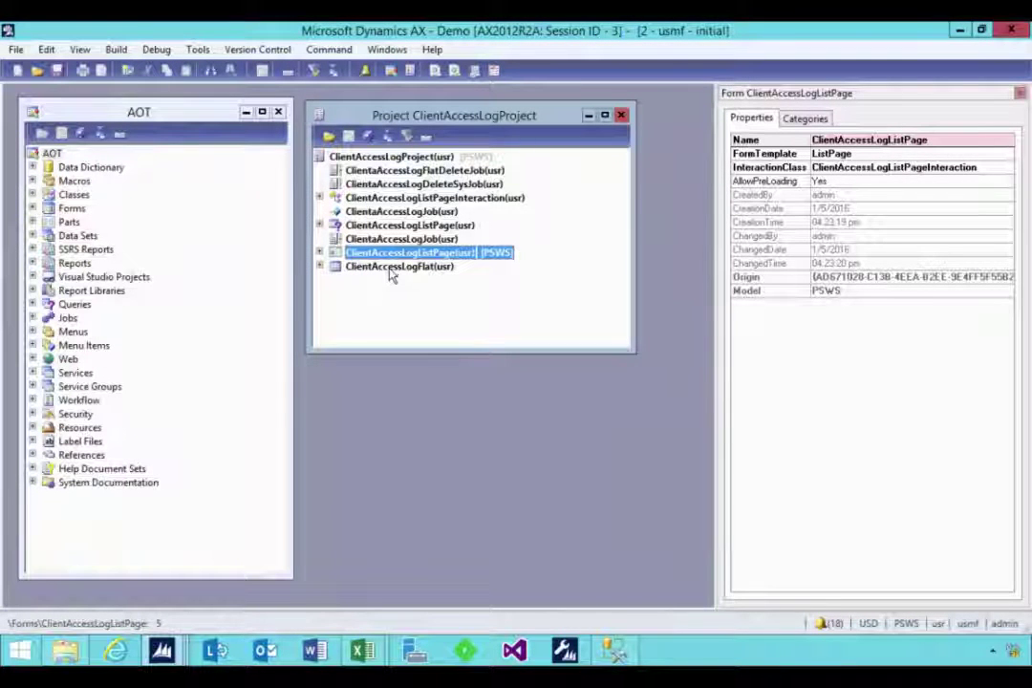